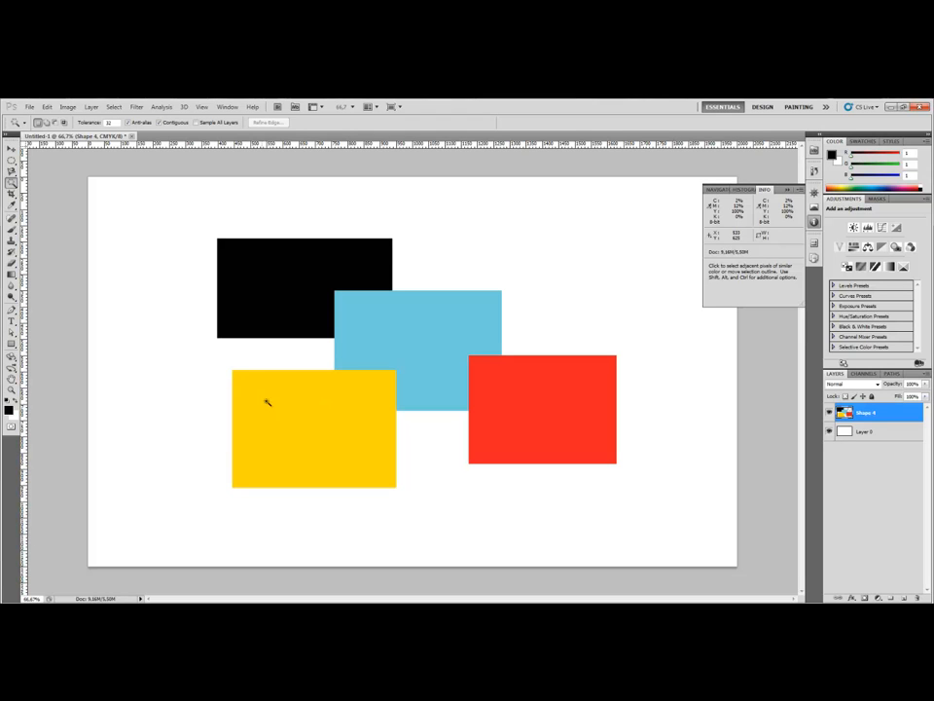
- Use the Magic Wand to make separate selections of the yellow, blue, red and black rectangles and the white background
click(287, 402)
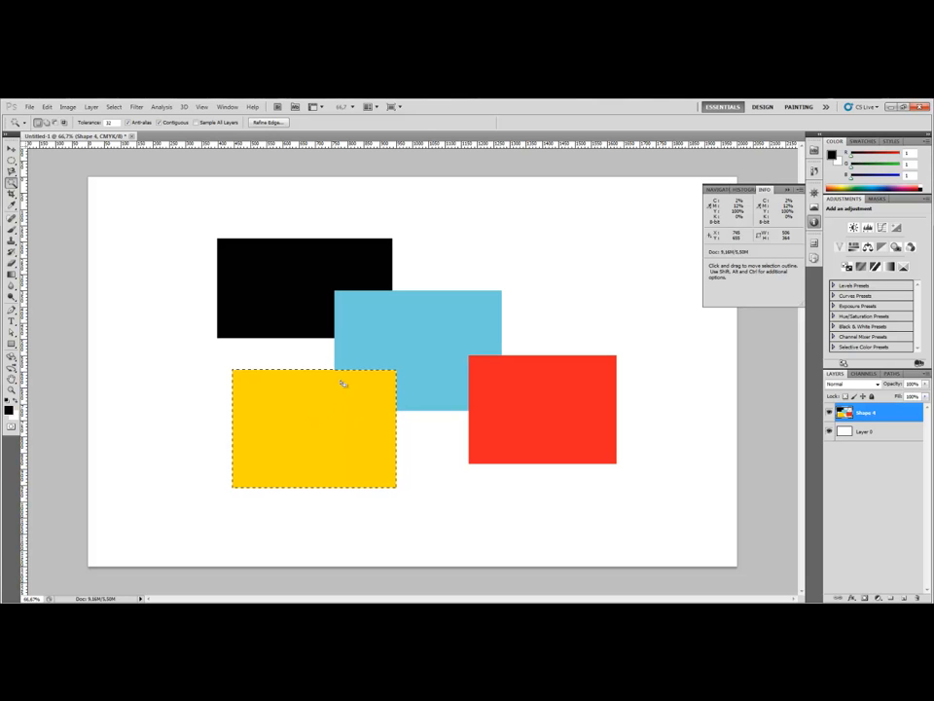
click(438, 326)
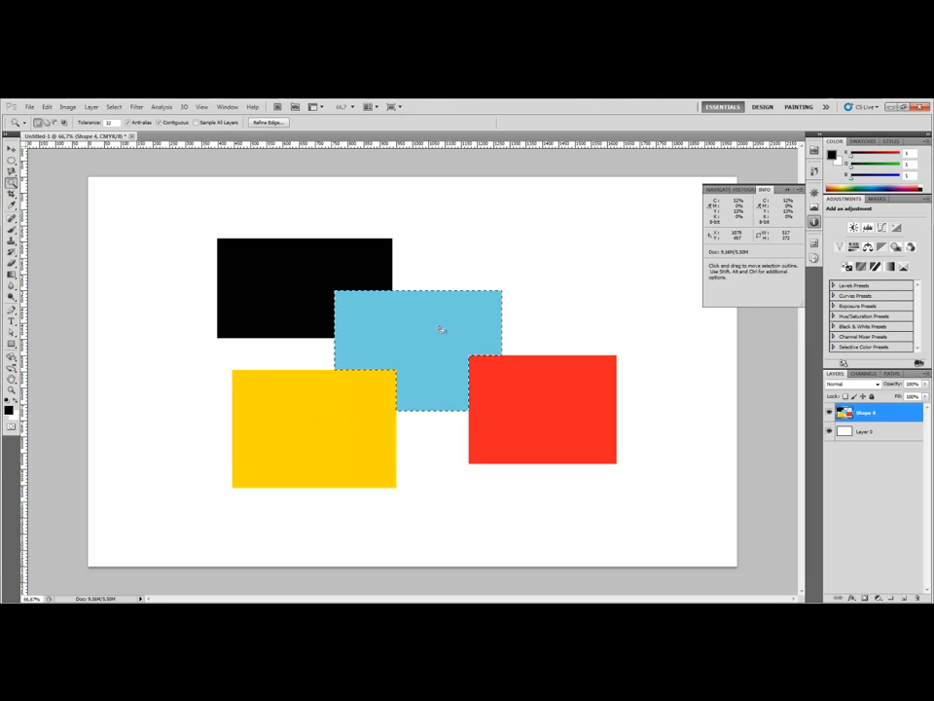
click(511, 381)
click(371, 261)
click(510, 250)
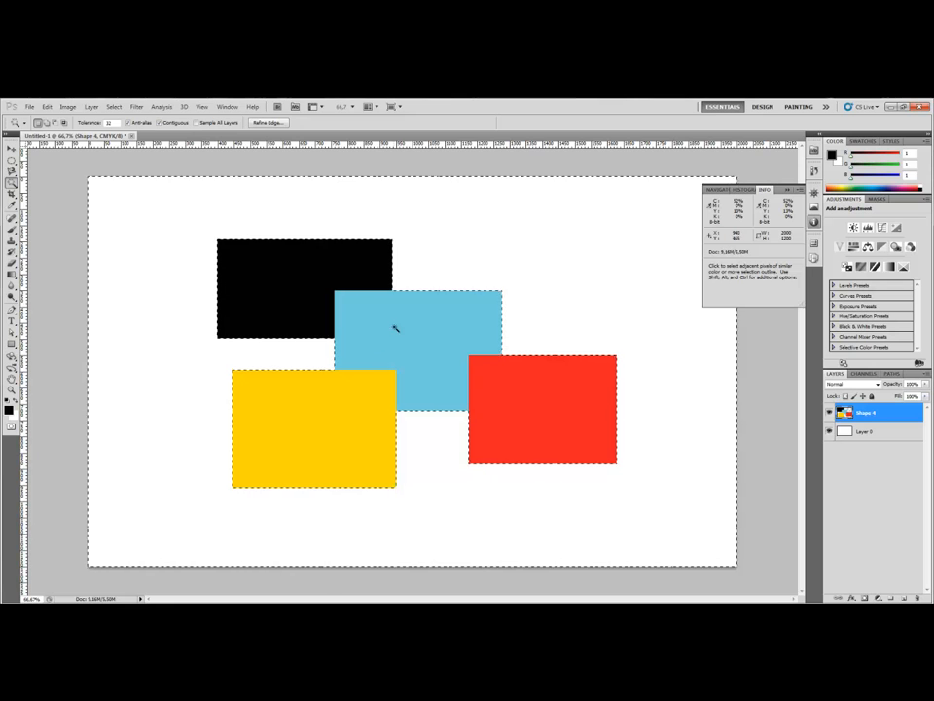
- Select the yellow, blue, black and red rectangles repeatedly in New Selection mode, so each selection replaces the previous one
click(331, 401)
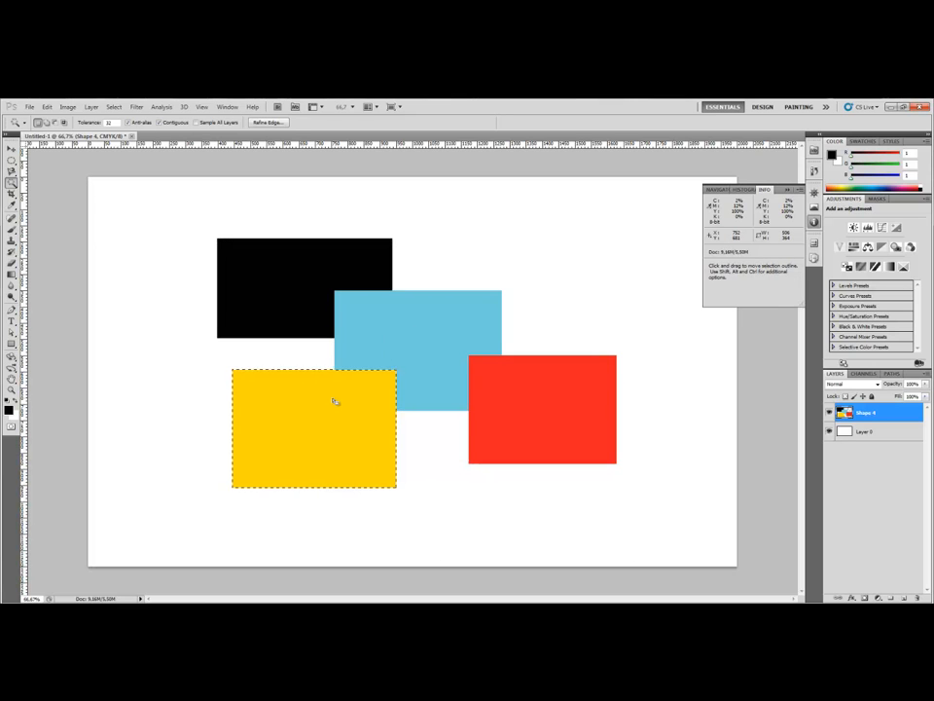
click(387, 342)
click(290, 280)
click(385, 331)
click(507, 386)
click(327, 408)
click(410, 336)
click(292, 273)
click(418, 338)
click(481, 403)
click(349, 292)
click(307, 280)
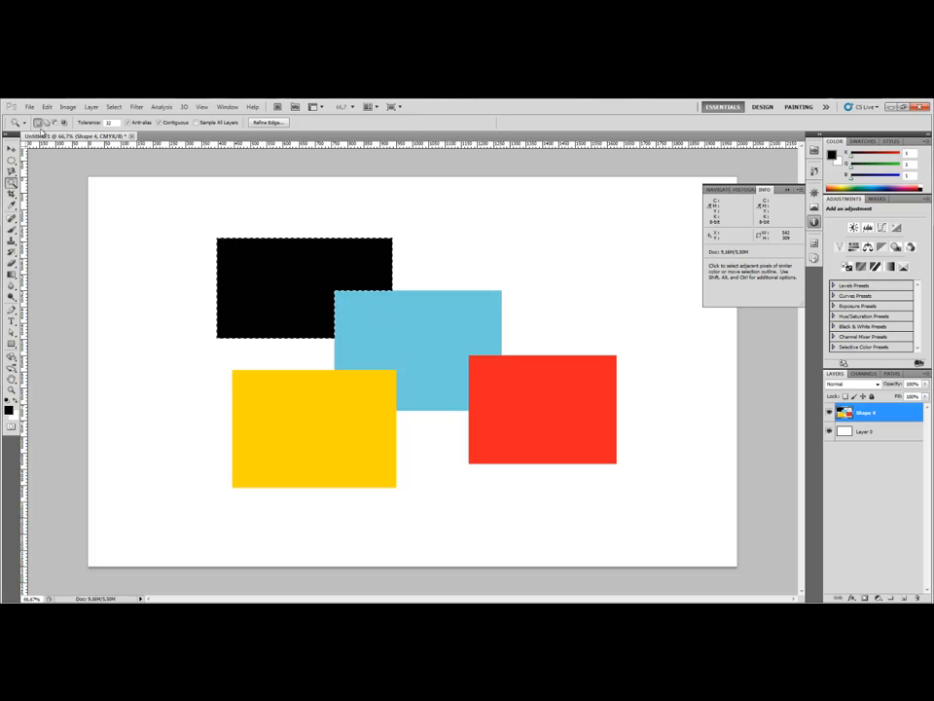
click(346, 362)
click(304, 410)
click(536, 396)
click(381, 315)
- Select the black rectangle and add the blue, yellow and red rectangles to the selection with the Magic Wand
click(307, 278)
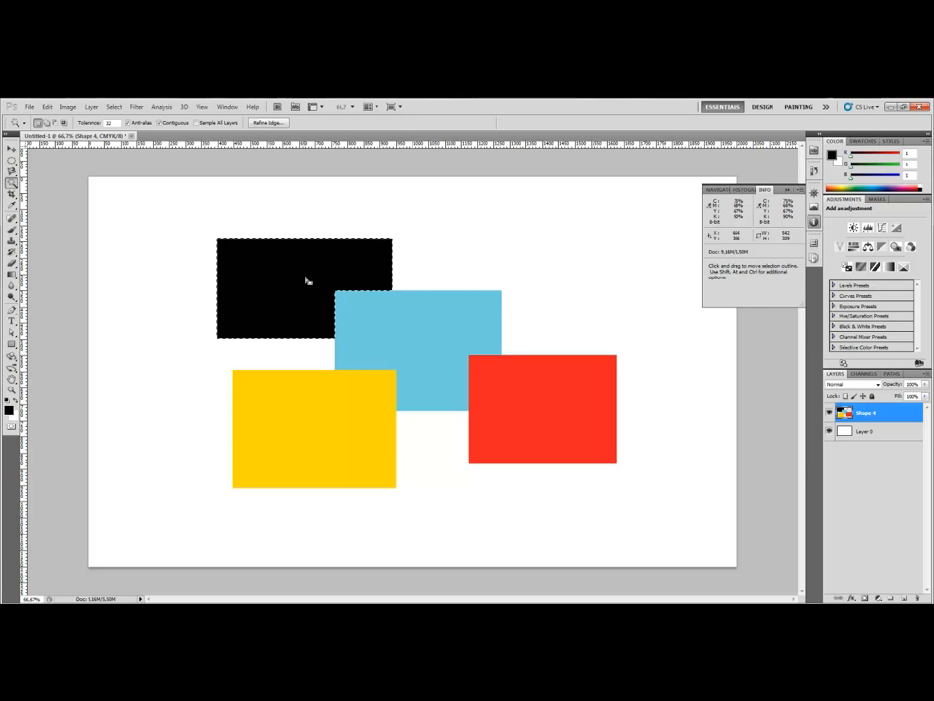
click(46, 123)
click(403, 338)
click(345, 419)
click(531, 418)
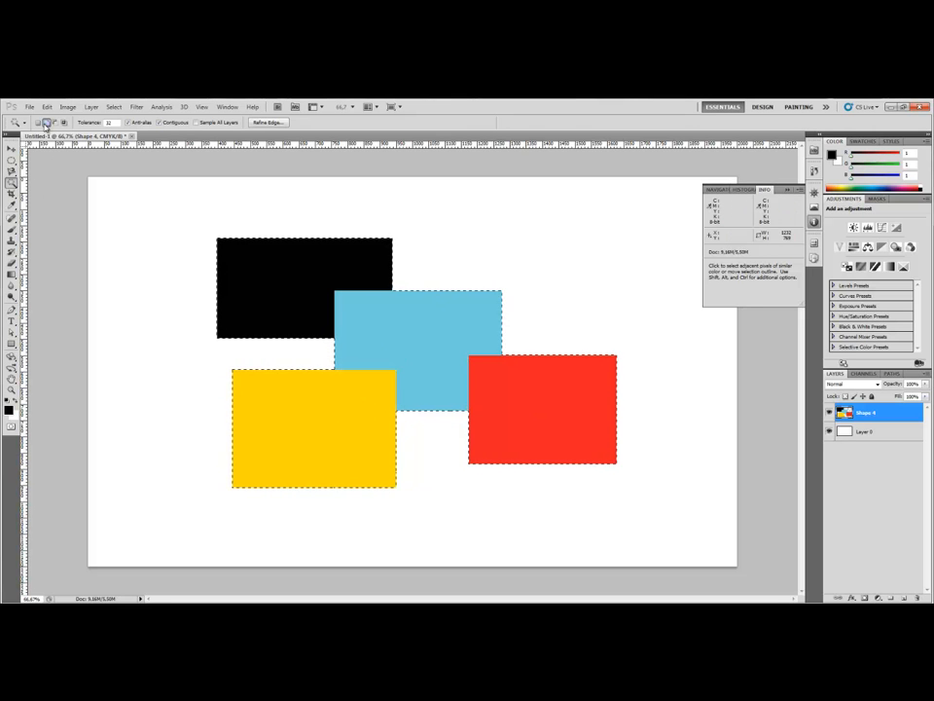
- Subtract the black and blue rectangles from the selection with the Magic Wand
click(55, 123)
click(312, 304)
click(395, 318)
- Try to intersect the yellow and red selection with the blue rectangle using the Magic Wand
click(64, 122)
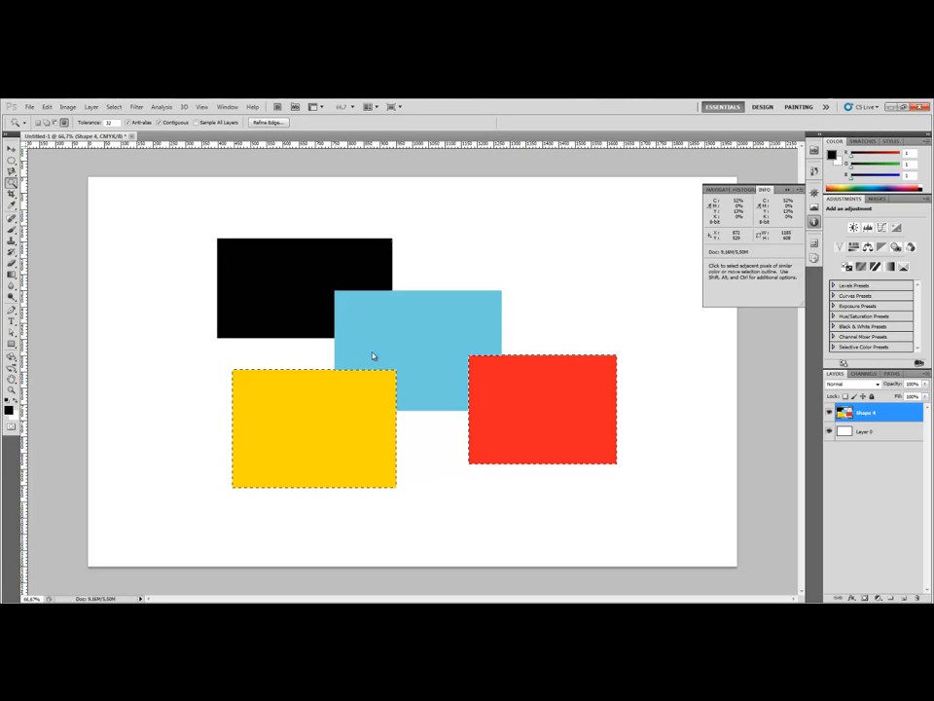
click(373, 354)
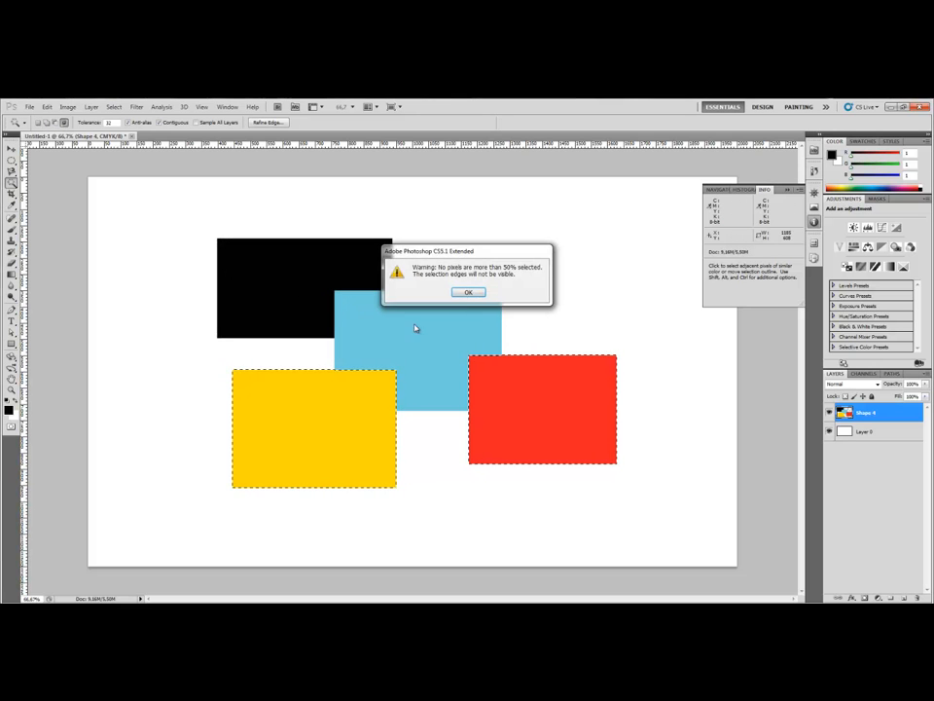
click(467, 292)
click(468, 292)
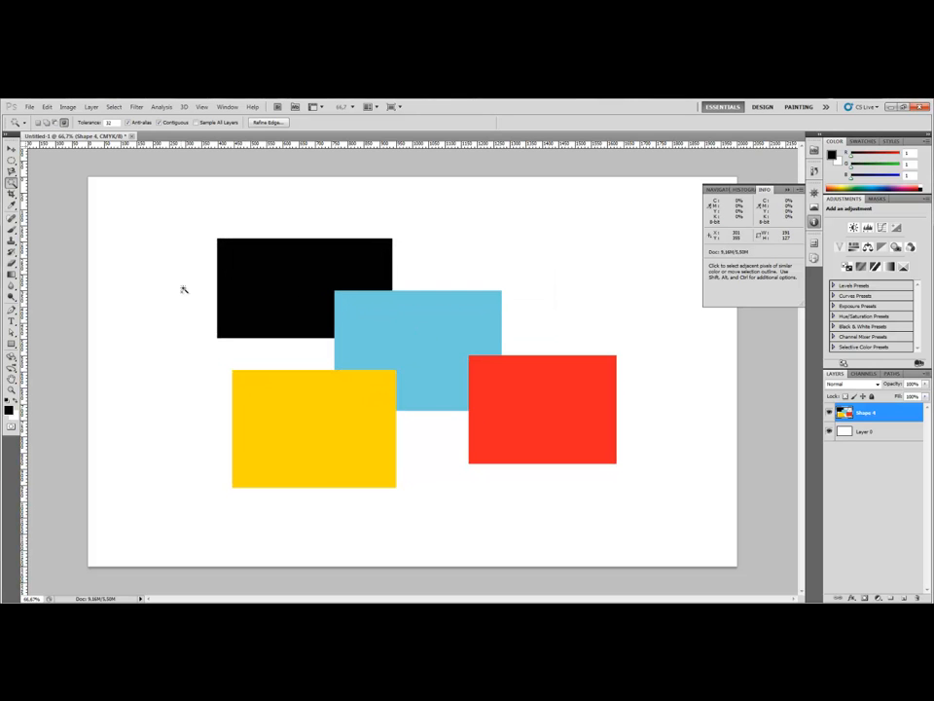
drag(116, 122, 34, 178)
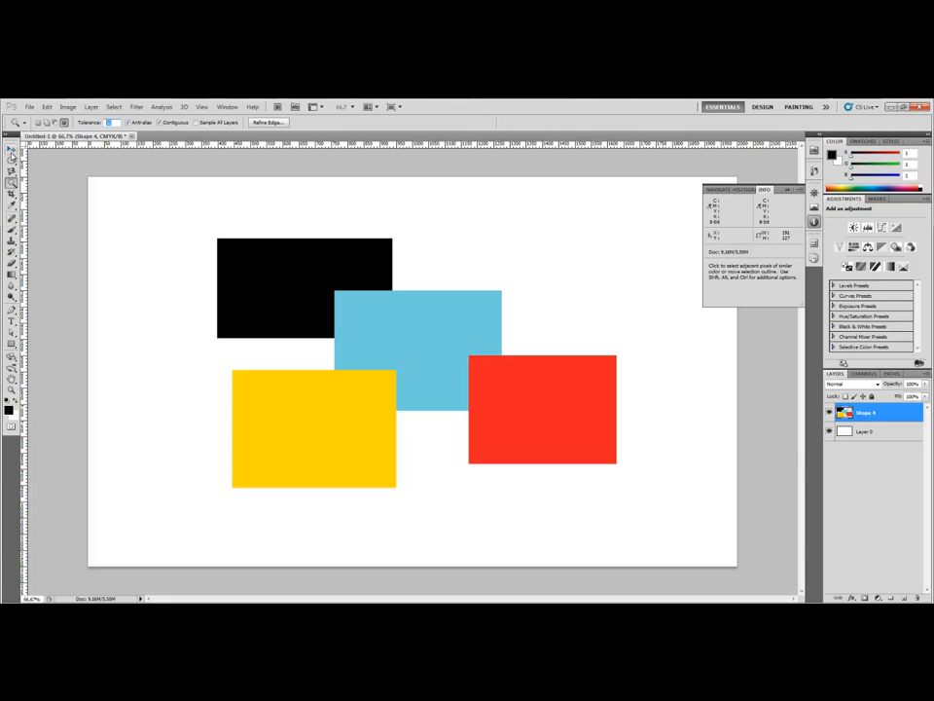
click(11, 150)
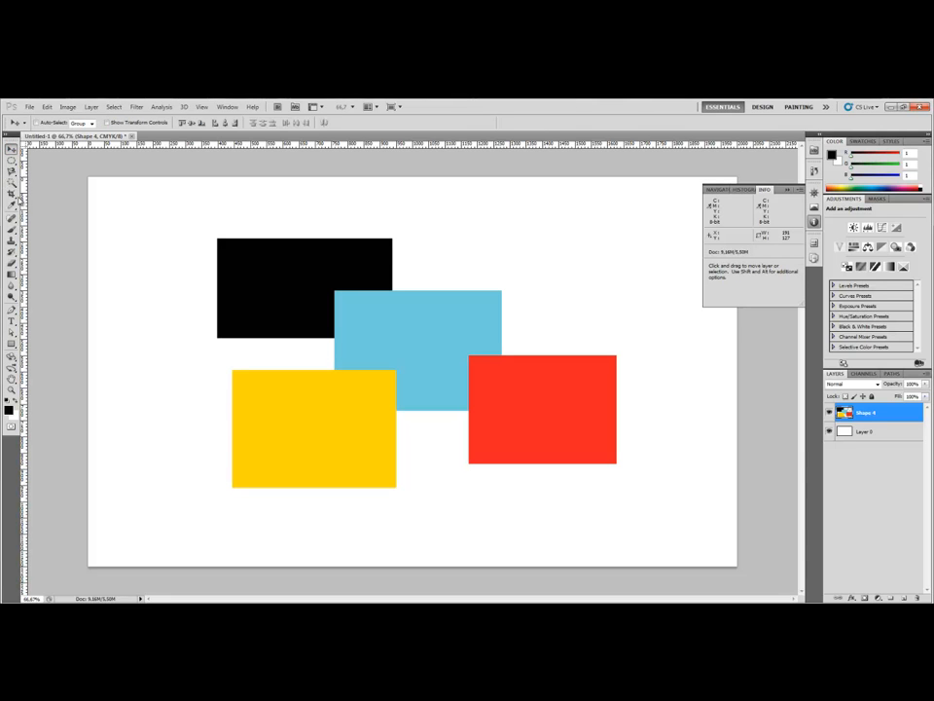
click(11, 183)
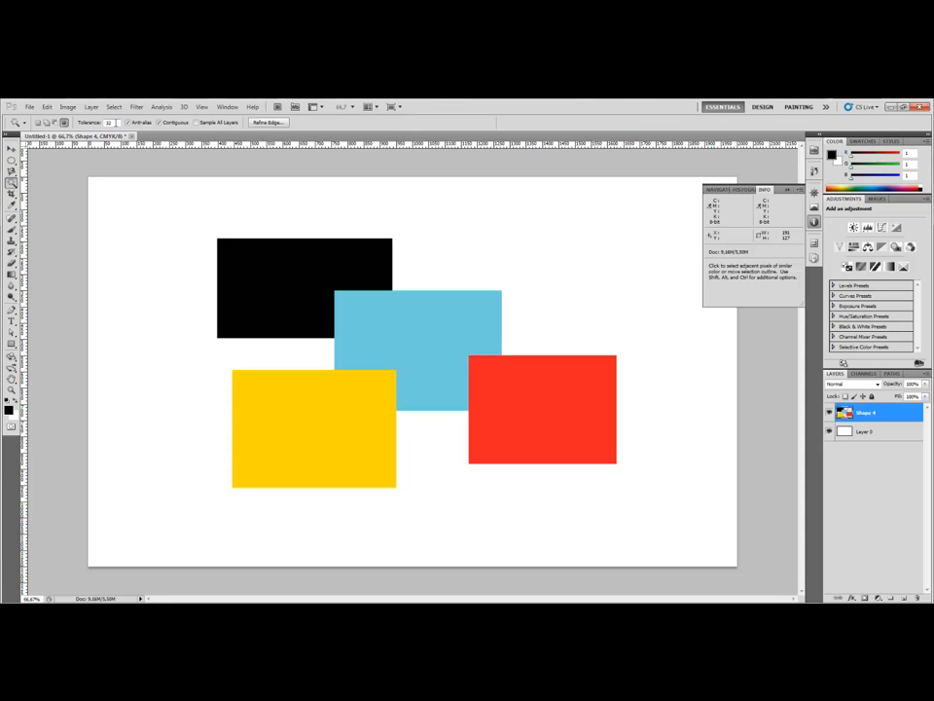
click(195, 298)
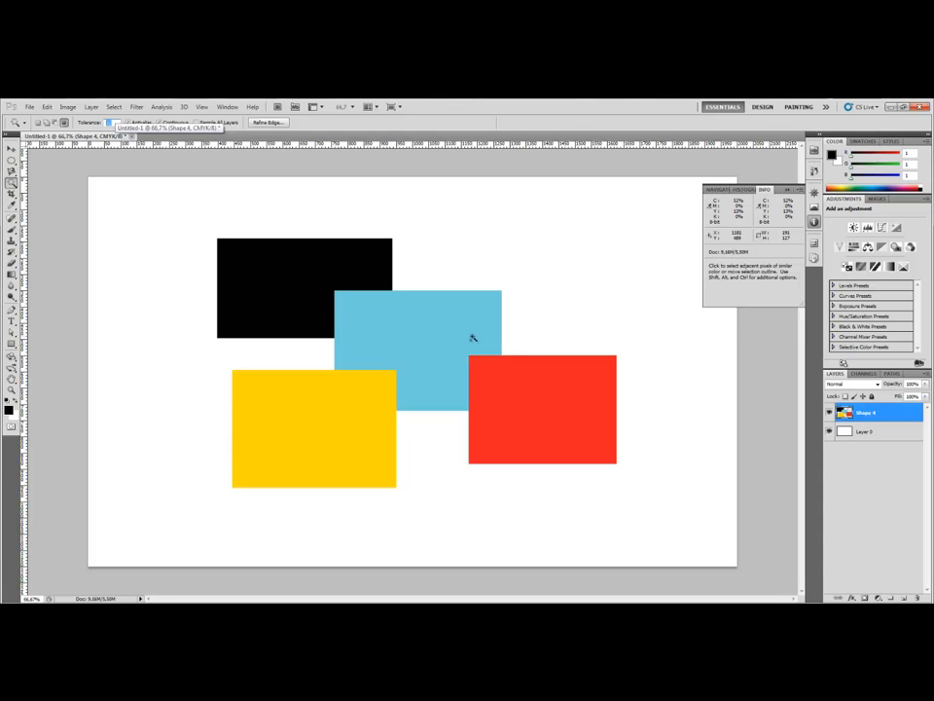
click(12, 148)
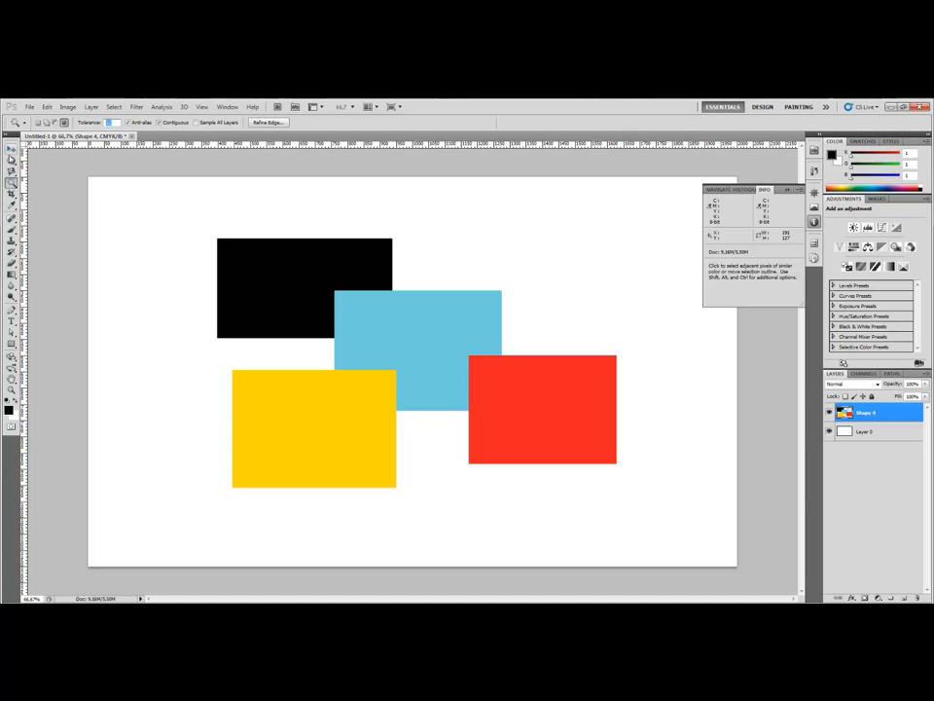
click(11, 263)
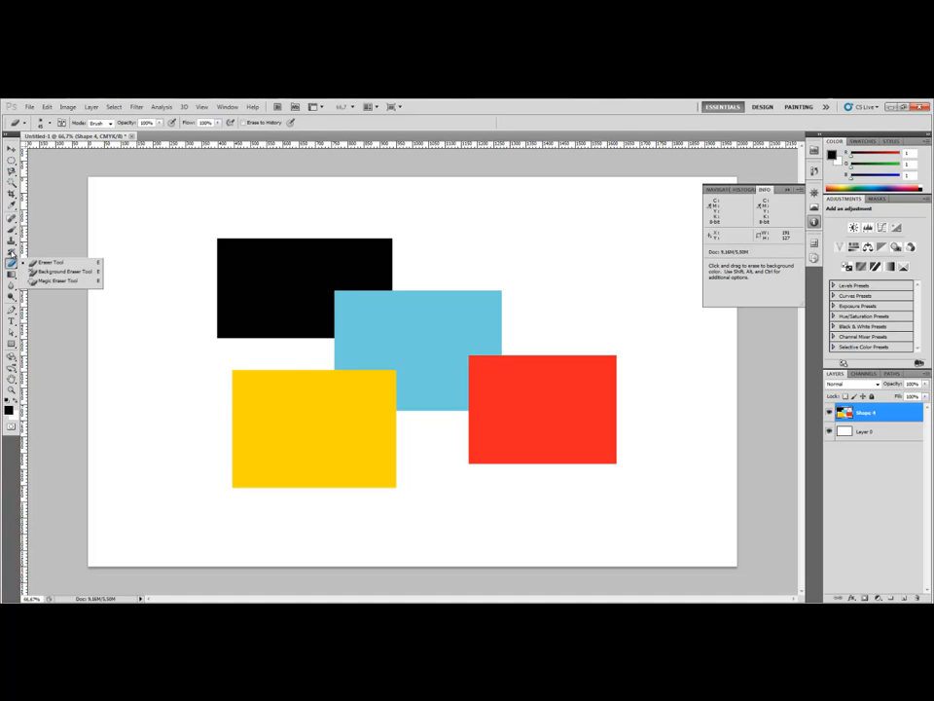
- Draw a rectangle shape over the blue rectangle's upper-right corner and recolour it dark teal blue, 11879c
key(u)
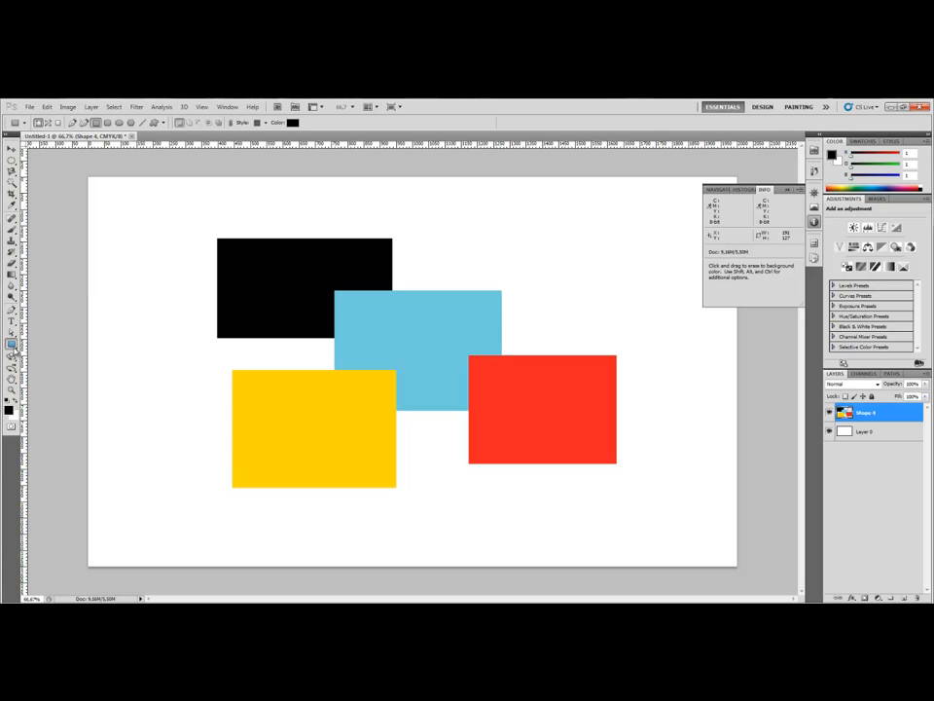
drag(419, 237, 538, 324)
double_click(856, 410)
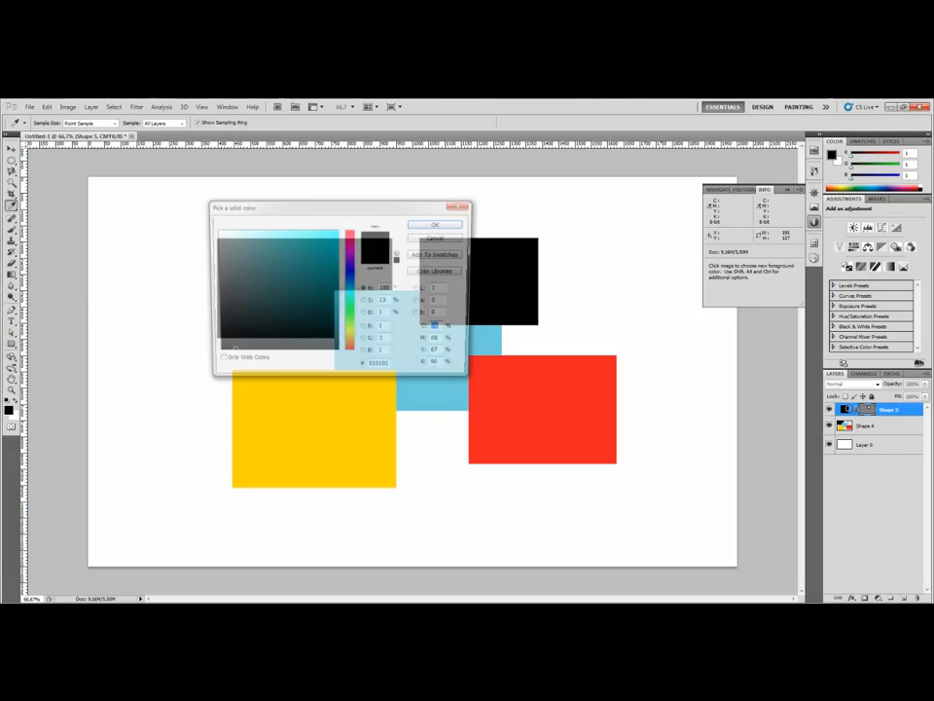
click(337, 298)
click(432, 394)
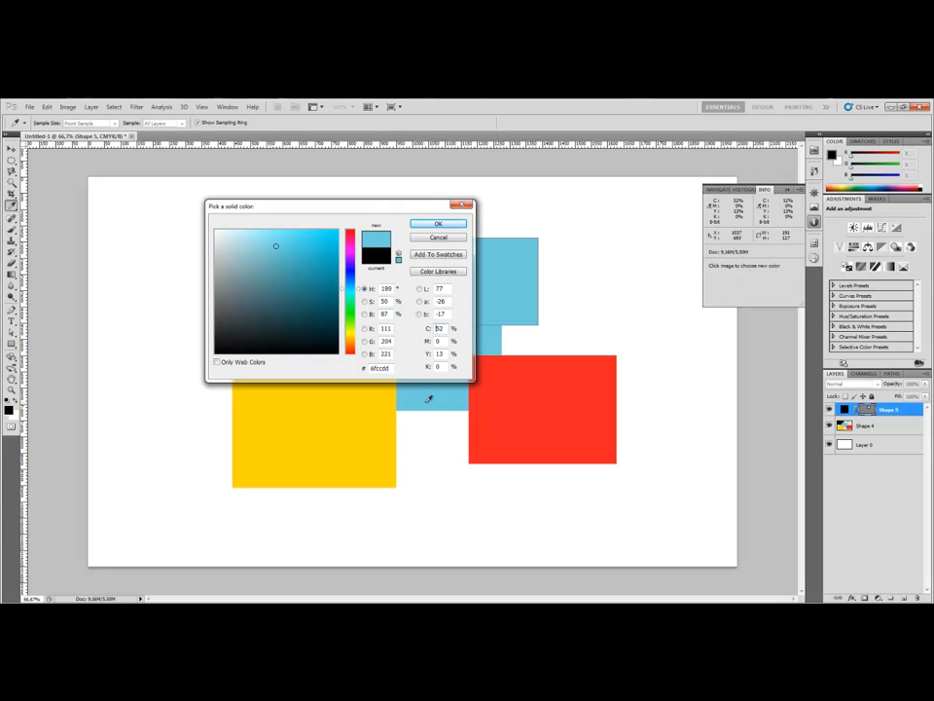
click(325, 278)
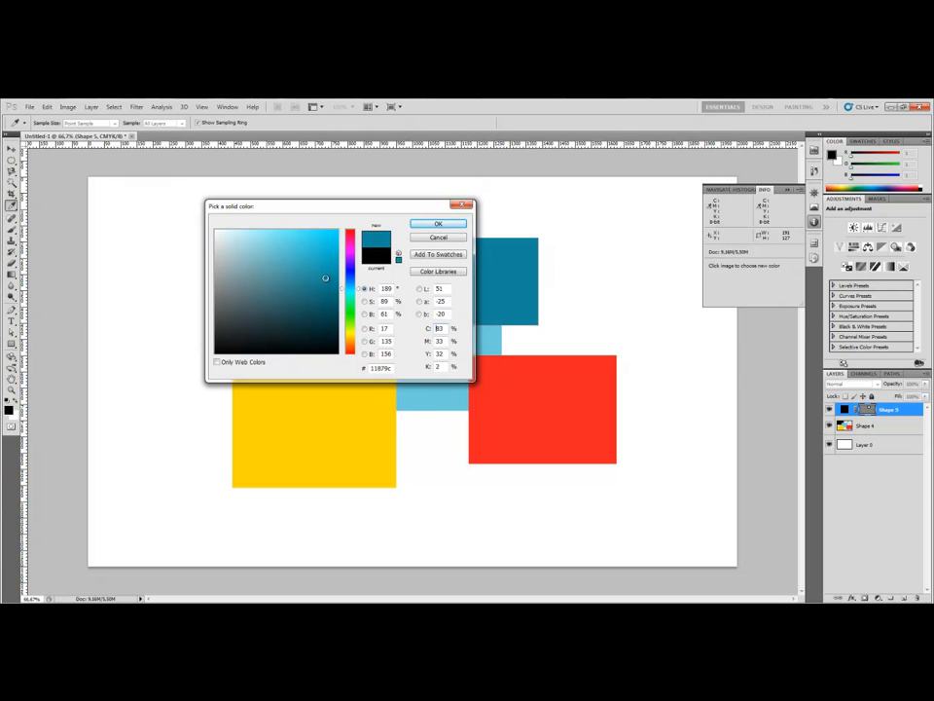
click(436, 225)
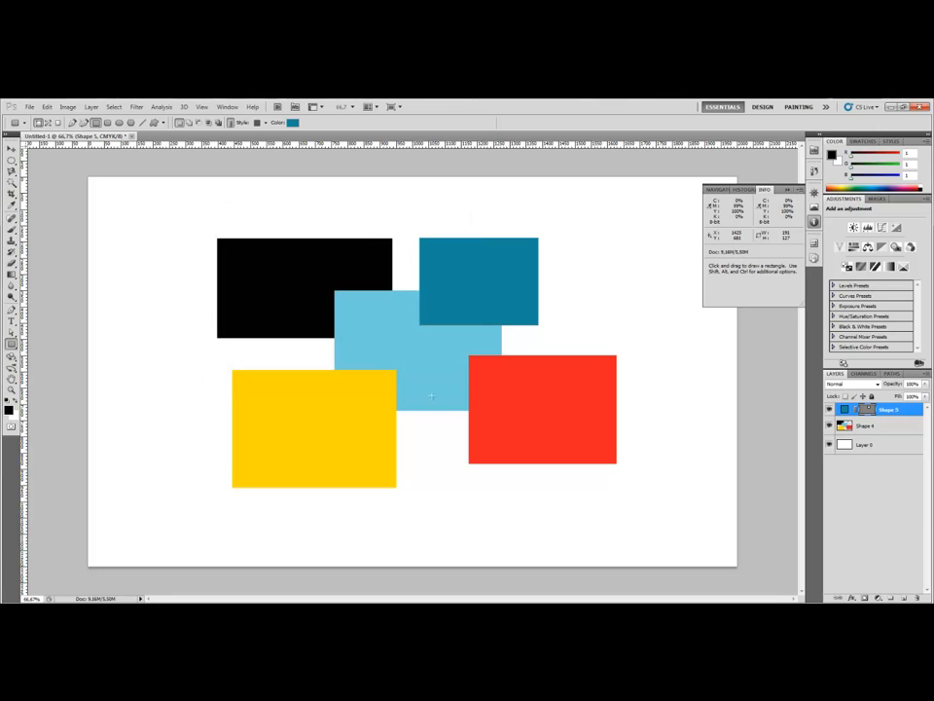
- Draw a smaller rectangle shape over the upper edge of the yellow rectangle and recolour it light blue, 9ee9f6
drag(278, 347, 378, 395)
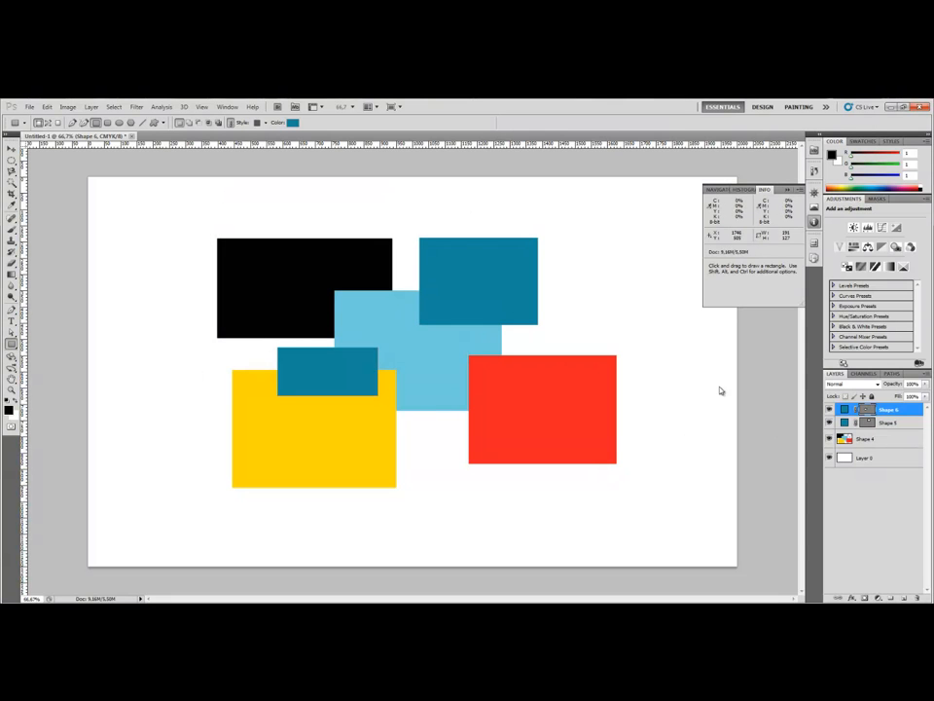
double_click(844, 410)
click(448, 395)
click(258, 234)
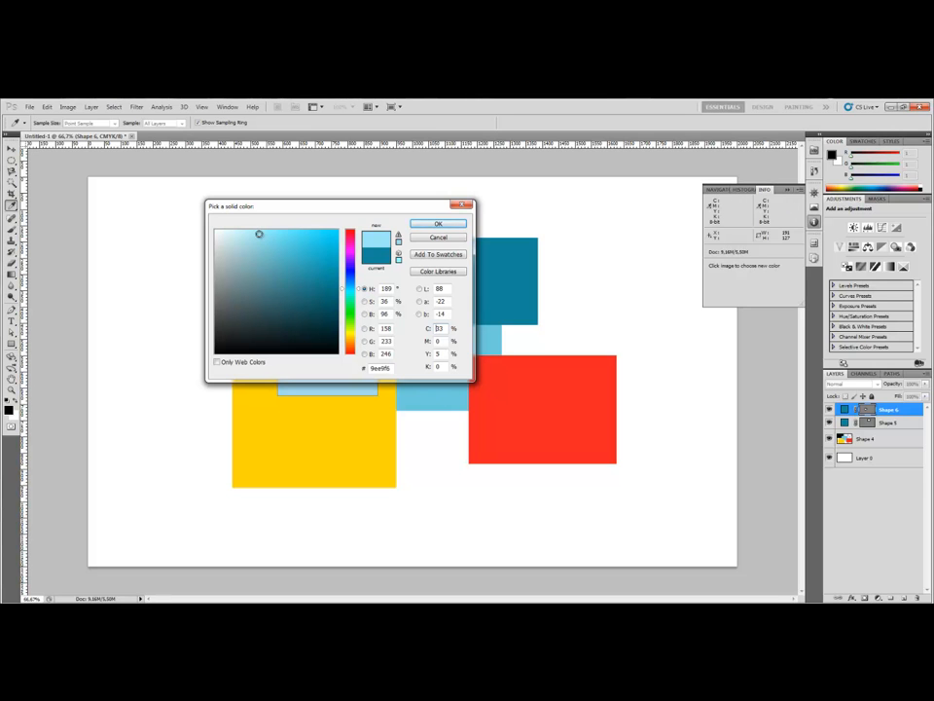
click(438, 224)
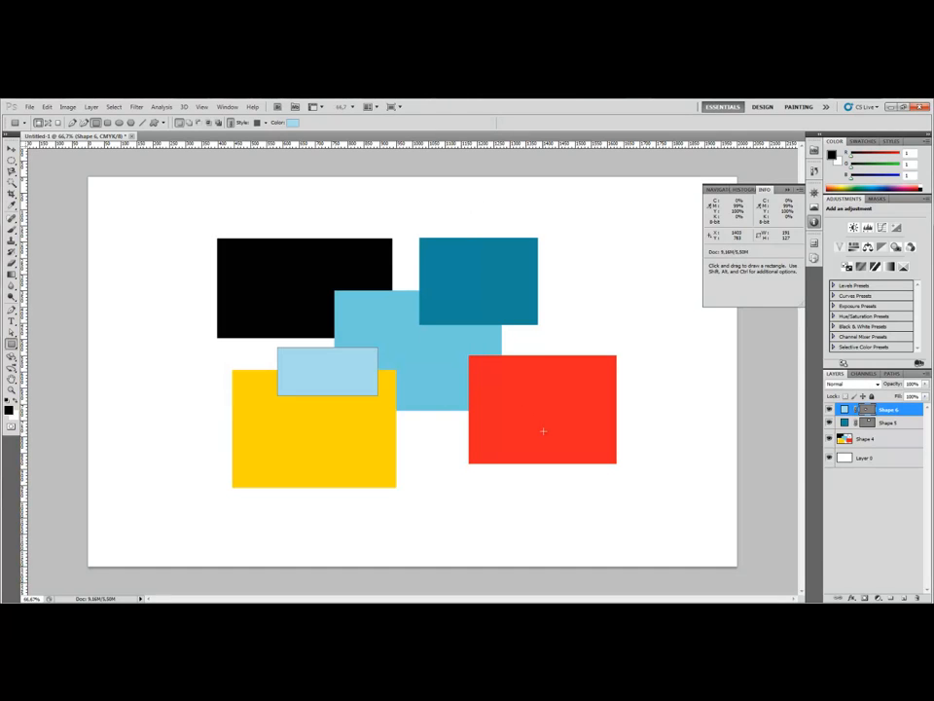
- Merge the Shape 4, Shape 5 and Shape 6 layers into a single layer
click(876, 438)
scroll(375, 331, up, 4)
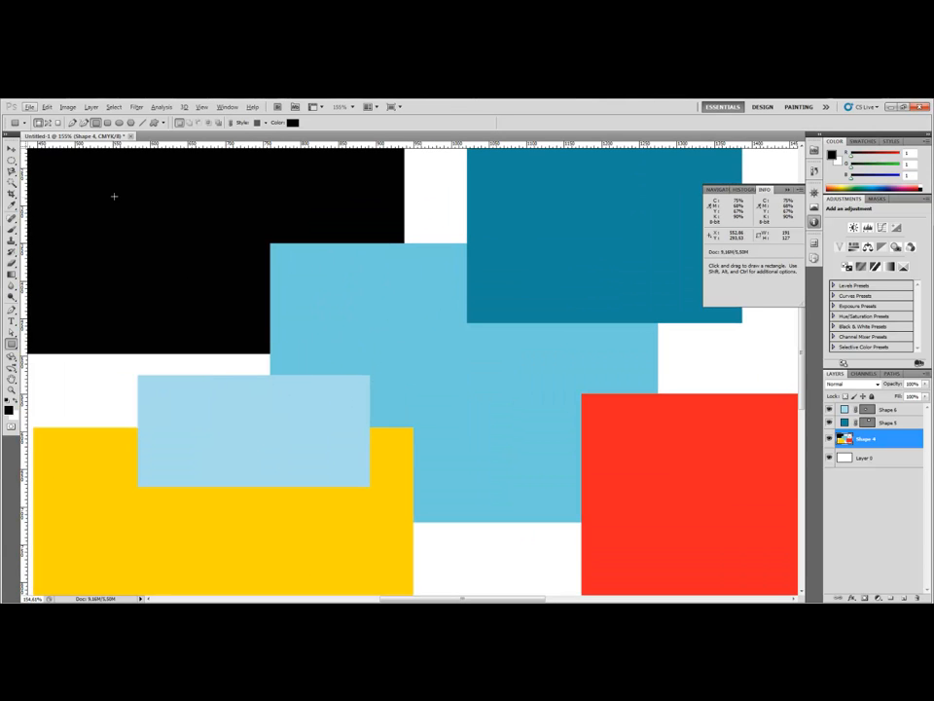
click(10, 182)
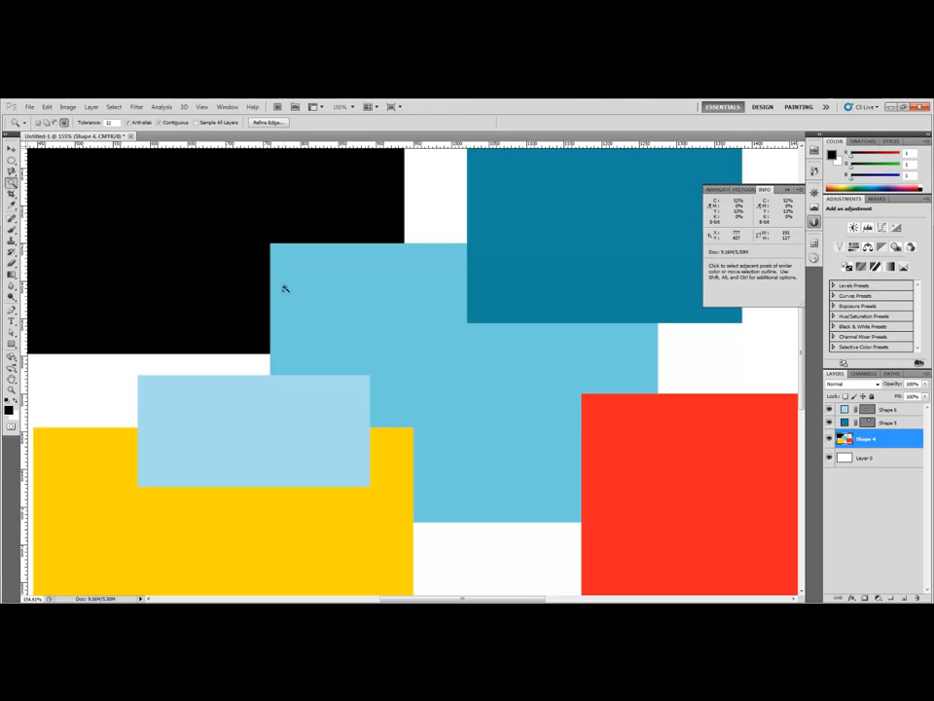
click(371, 306)
click(450, 296)
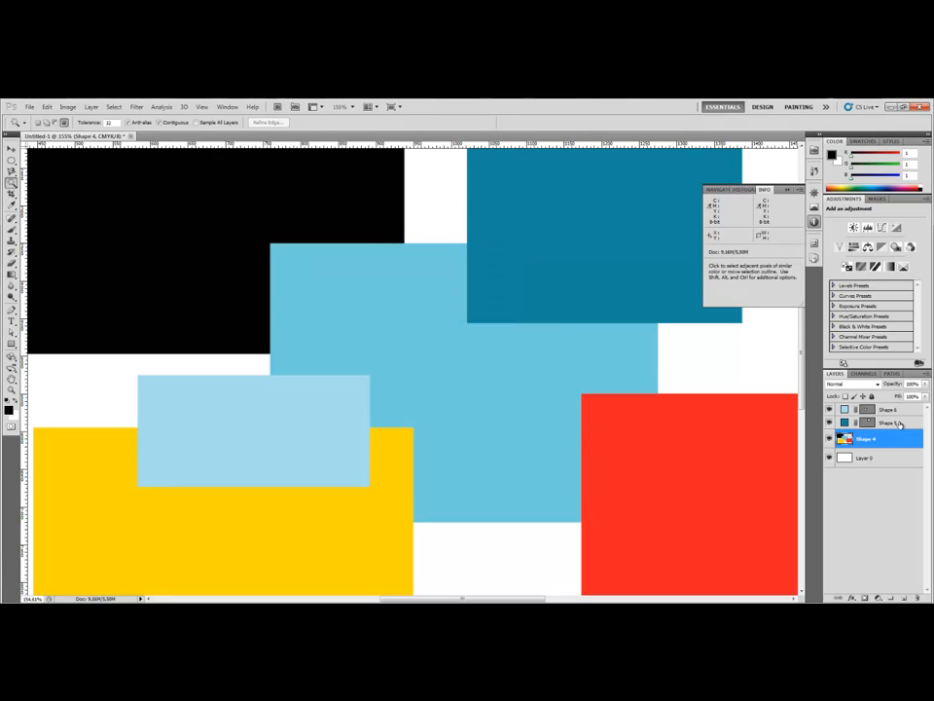
shift+click(892, 410)
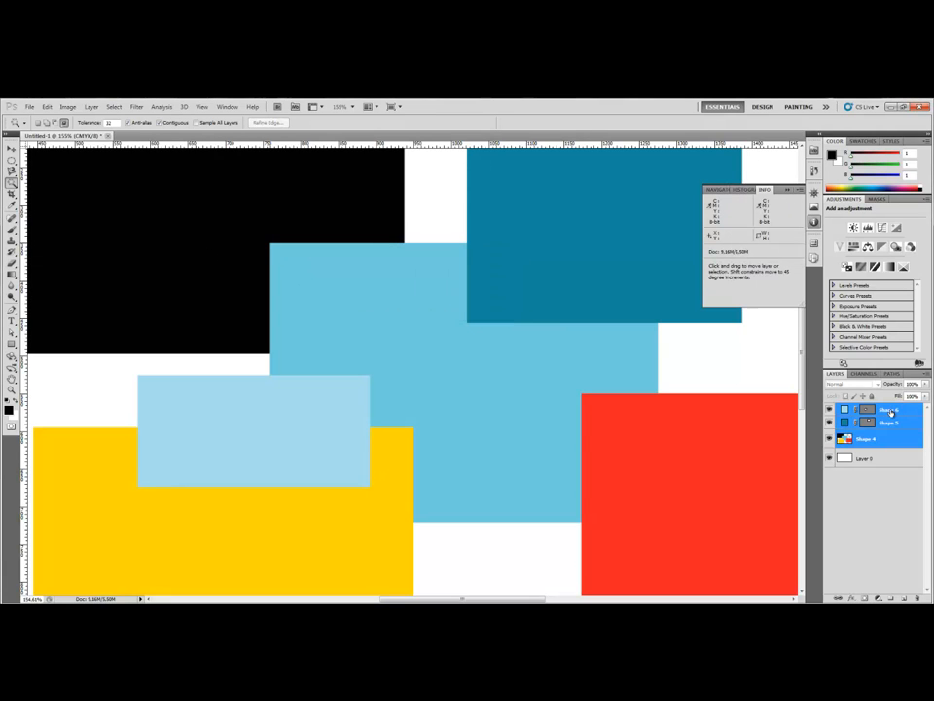
key(ctrl+e)
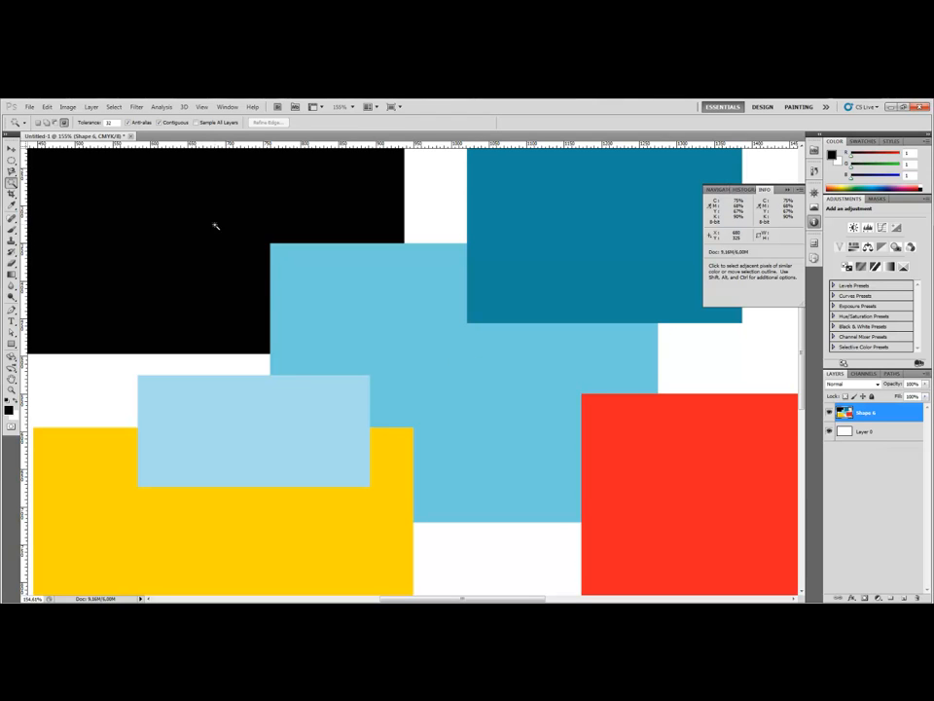
- Select the medium blue rectangle with the Magic Wand at tolerance 32 and examine the selection edge beside the light blue rectangle
click(389, 324)
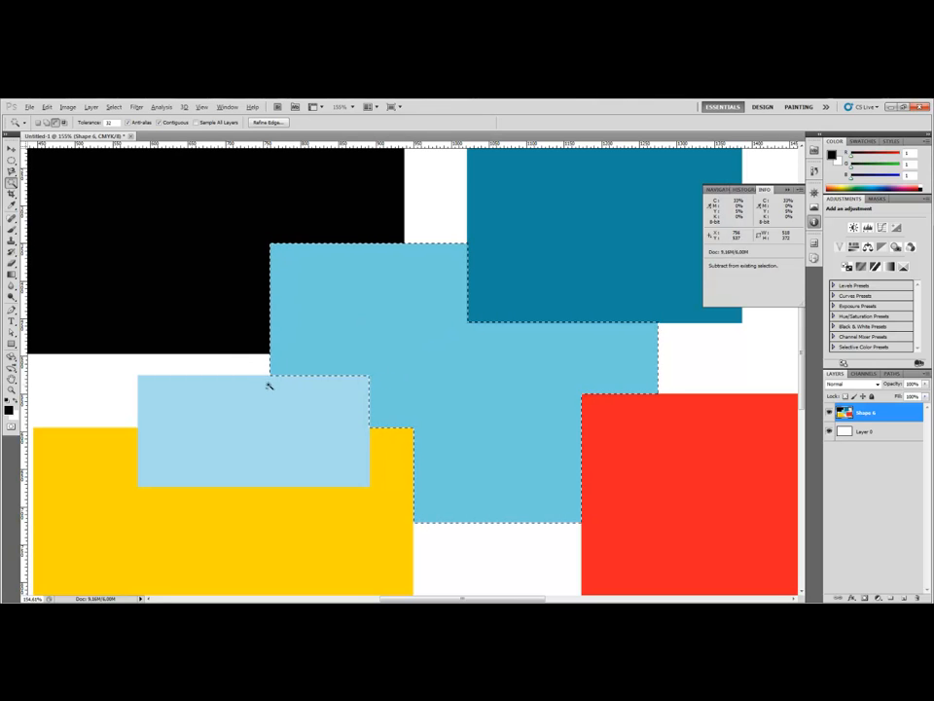
scroll(278, 373, up, 5)
scroll(319, 388, up, 5)
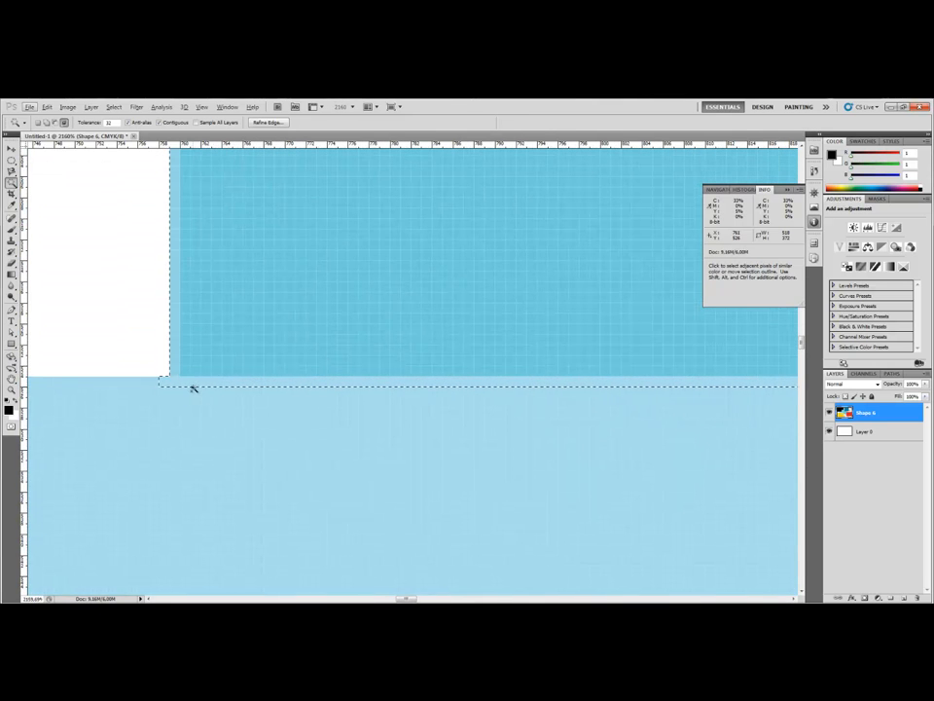
scroll(310, 392, down, 2)
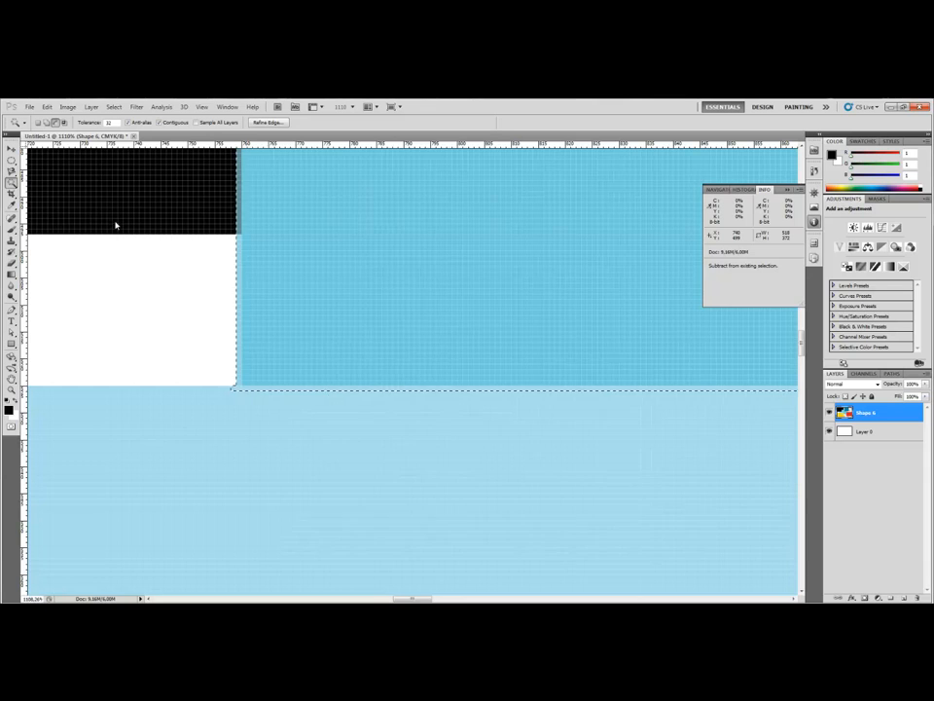
scroll(272, 390, down, 6)
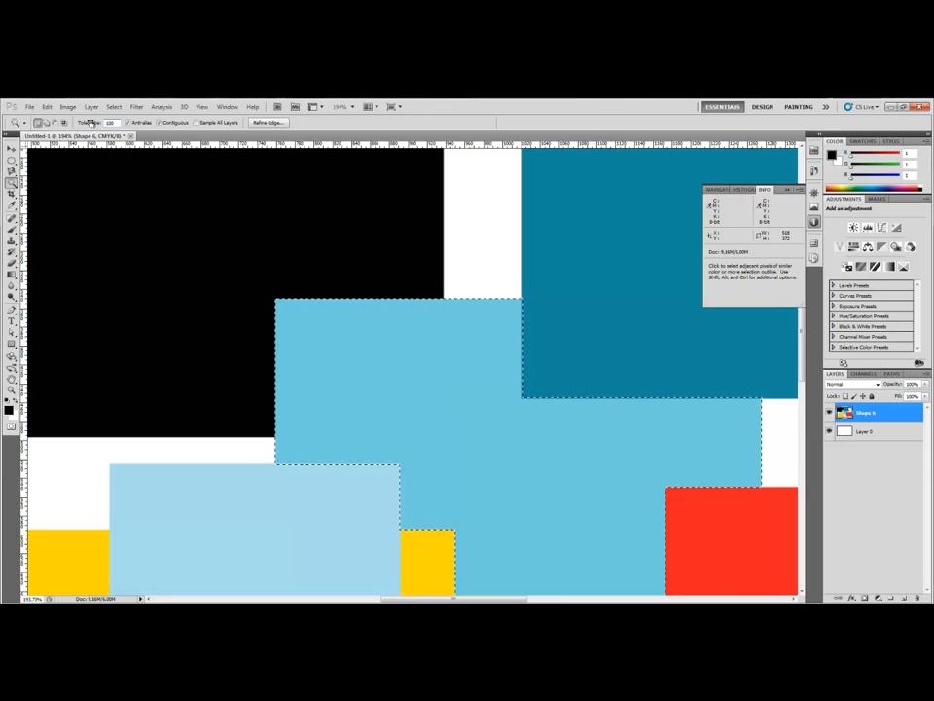
- Set the Magic Wand tolerance to 100 in New Selection mode and select the black rectangle, followed by the touching blue rectangles
scroll(255, 266, down, 1)
click(223, 311)
key(ctrl+minus)
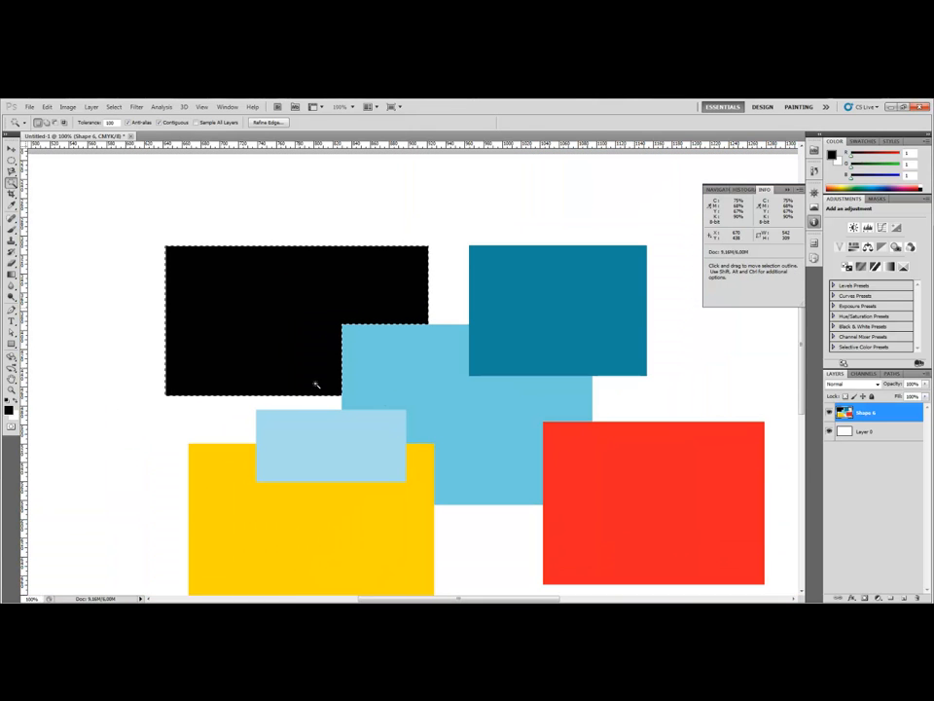
click(439, 380)
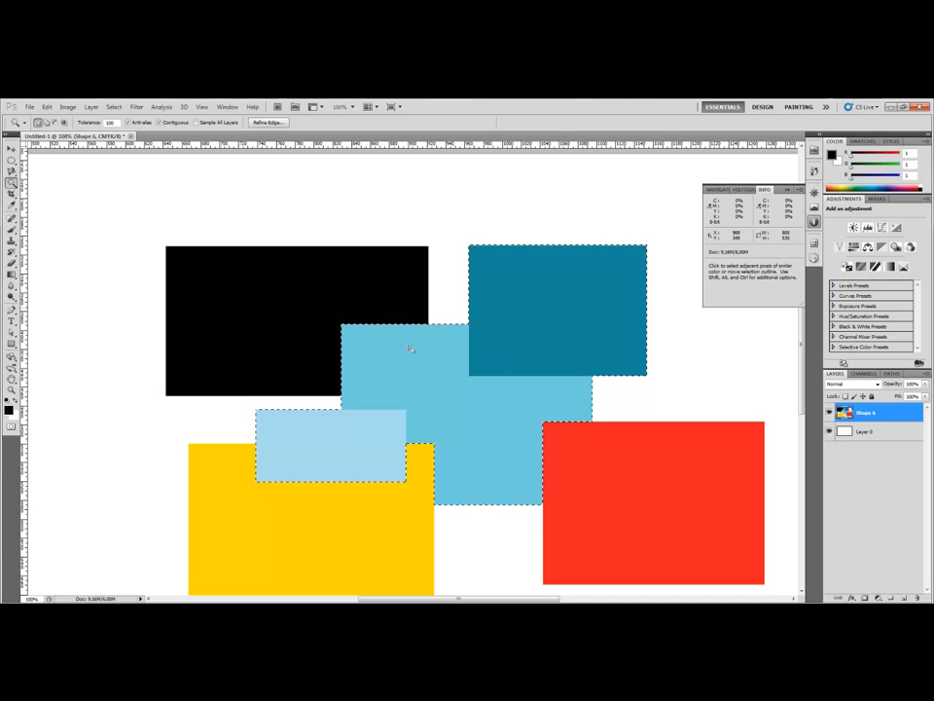
- Sample the light blue, dark blue and medium blue rectangles in turn with the Magic Wand at tolerance 100, and clear the selection
click(367, 449)
click(606, 279)
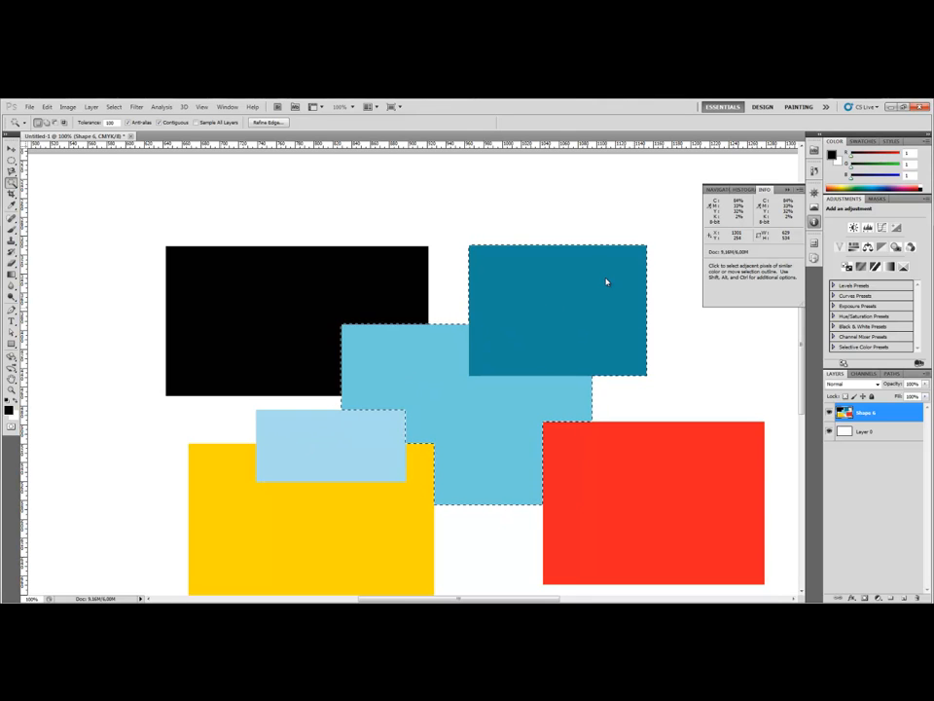
shift+click(427, 374)
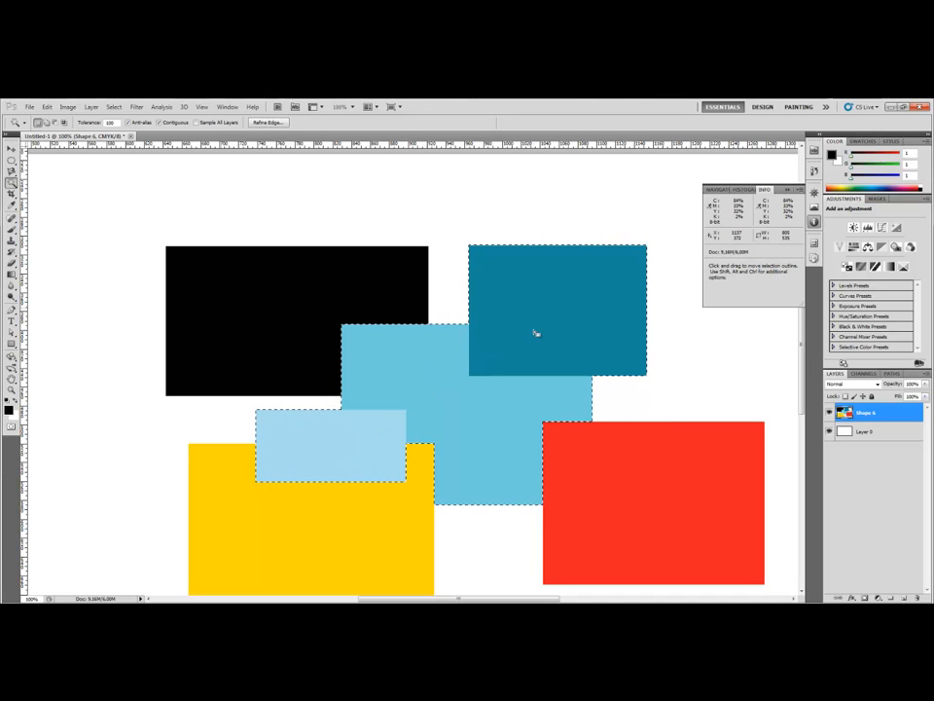
key(ctrl+d)
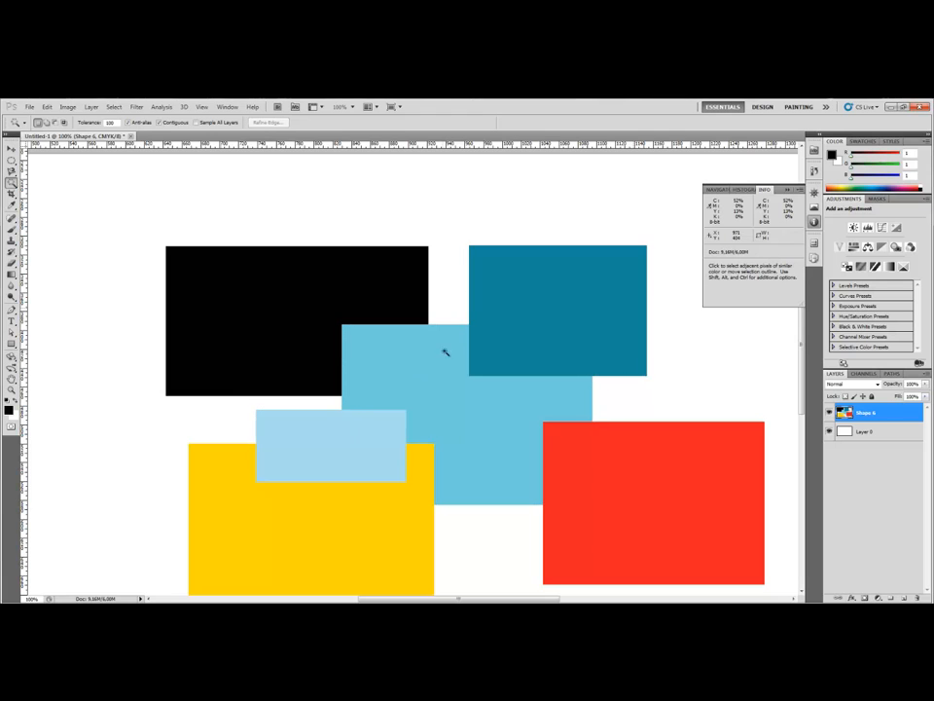
click(111, 122)
- Draw a small rectangle over the yellow rectangle's upper-left corner, recolour it to match the medium blue rectangle and merge it with the Shape 6 layer
click(12, 342)
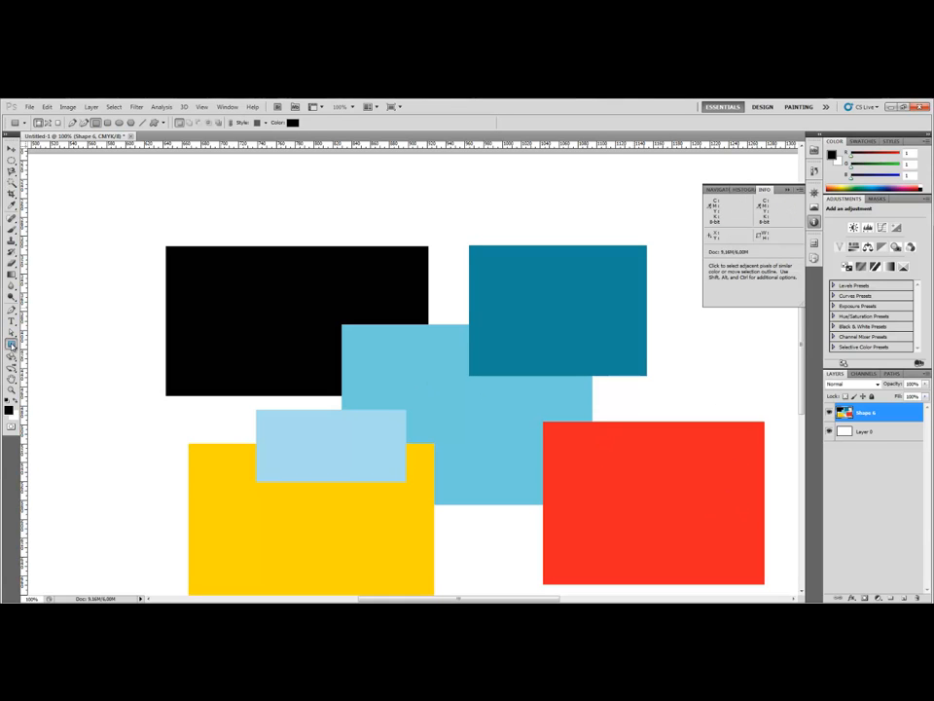
drag(181, 441, 234, 521)
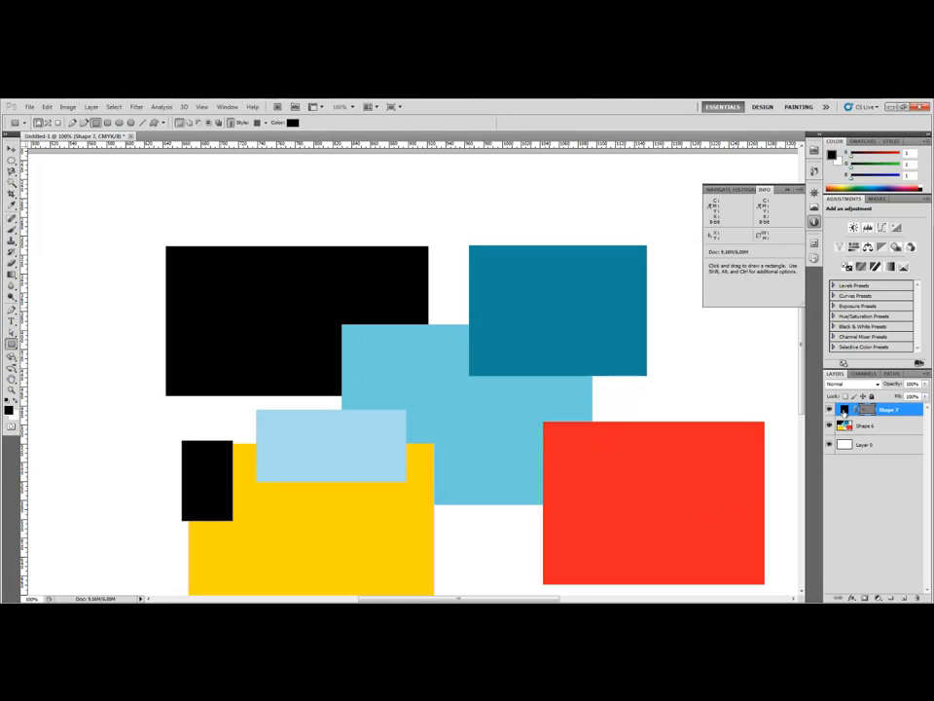
double_click(846, 410)
click(488, 402)
click(437, 224)
- Select the medium blue rectangle with the Magic Wand at tolerance 103, first with Contiguous off and again with Contiguous on, and deselect
key(w)
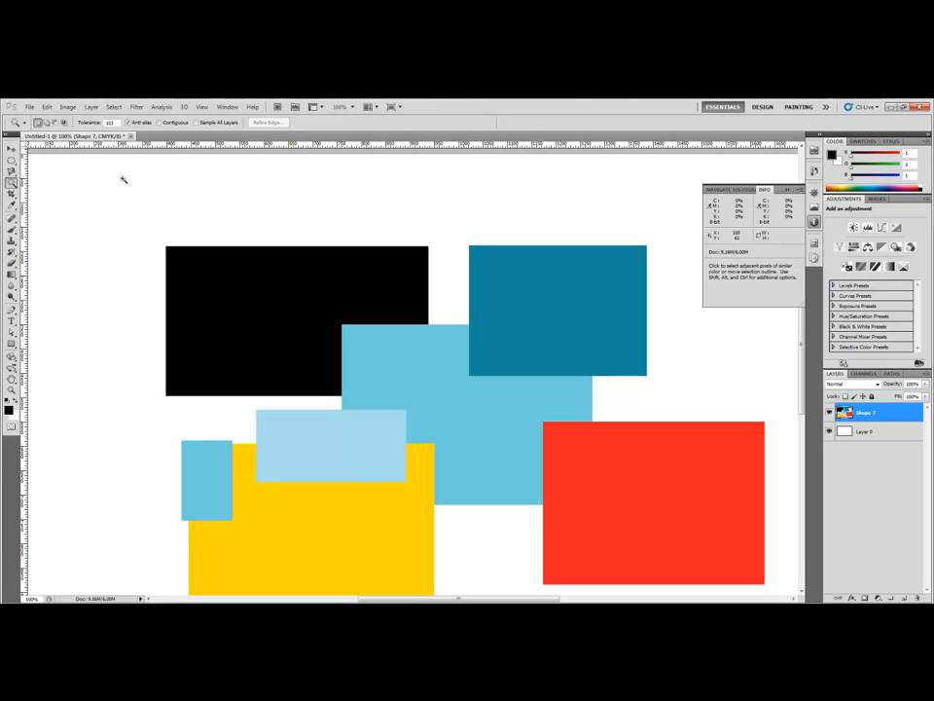
click(420, 381)
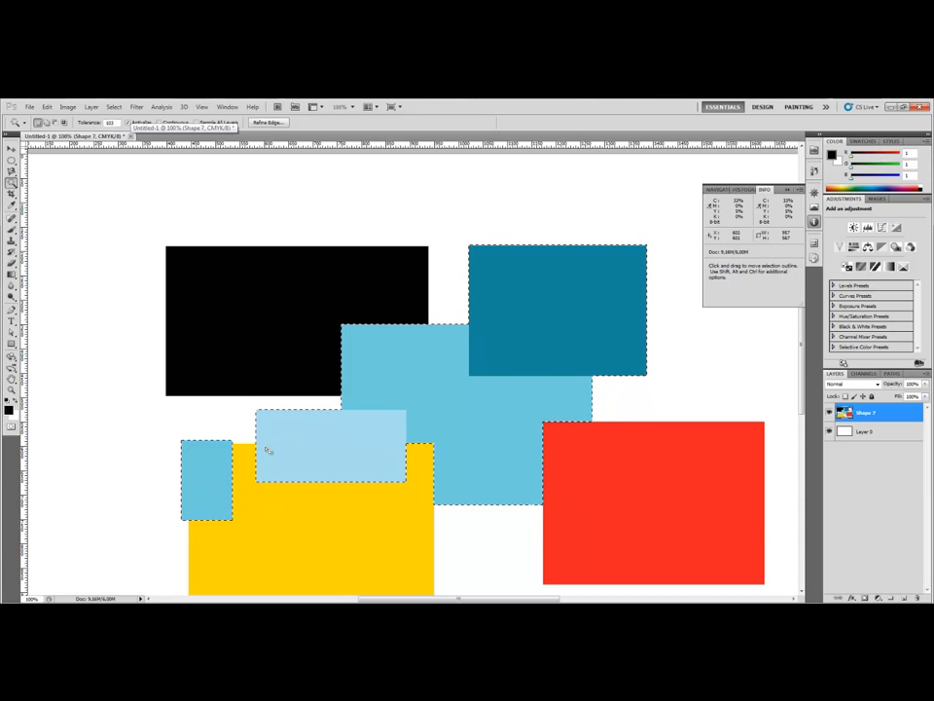
click(160, 123)
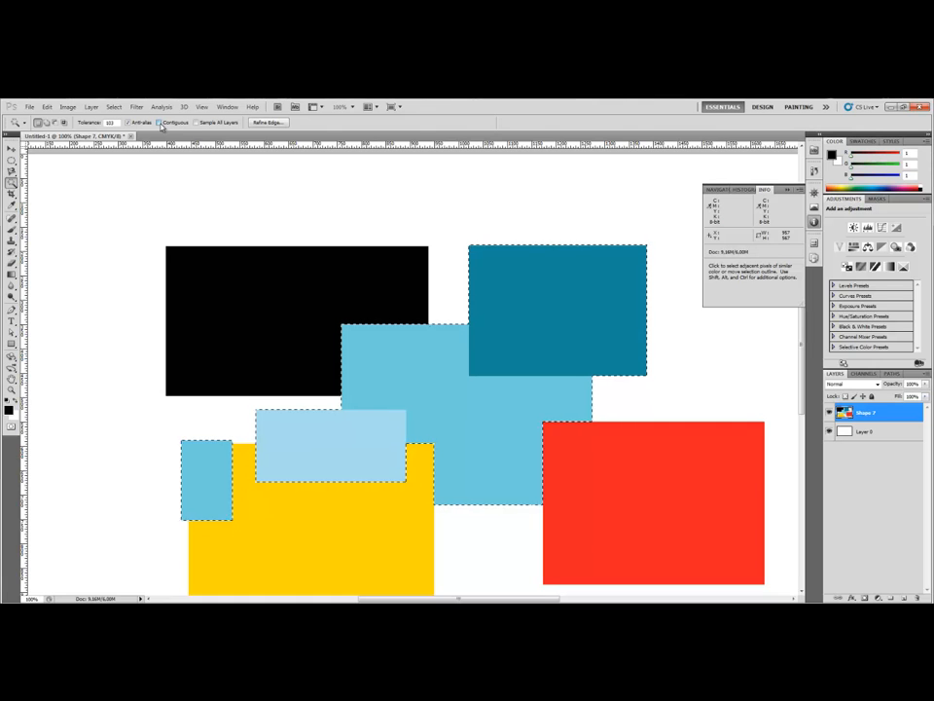
click(311, 220)
click(419, 396)
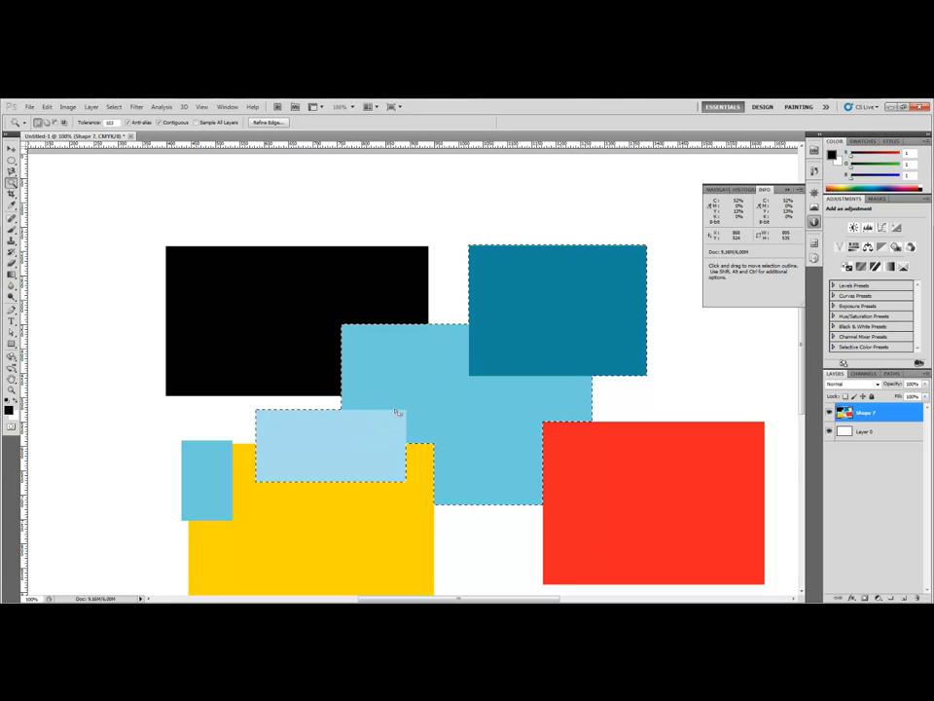
scroll(402, 412, up, 2)
scroll(402, 413, down, 3)
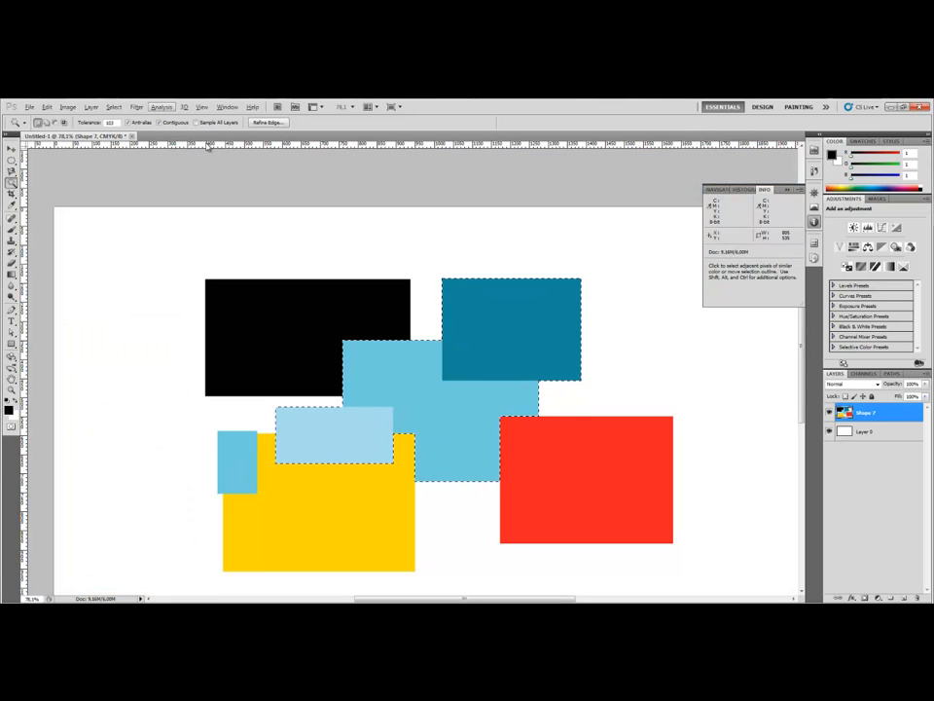
key(ctrl+d)
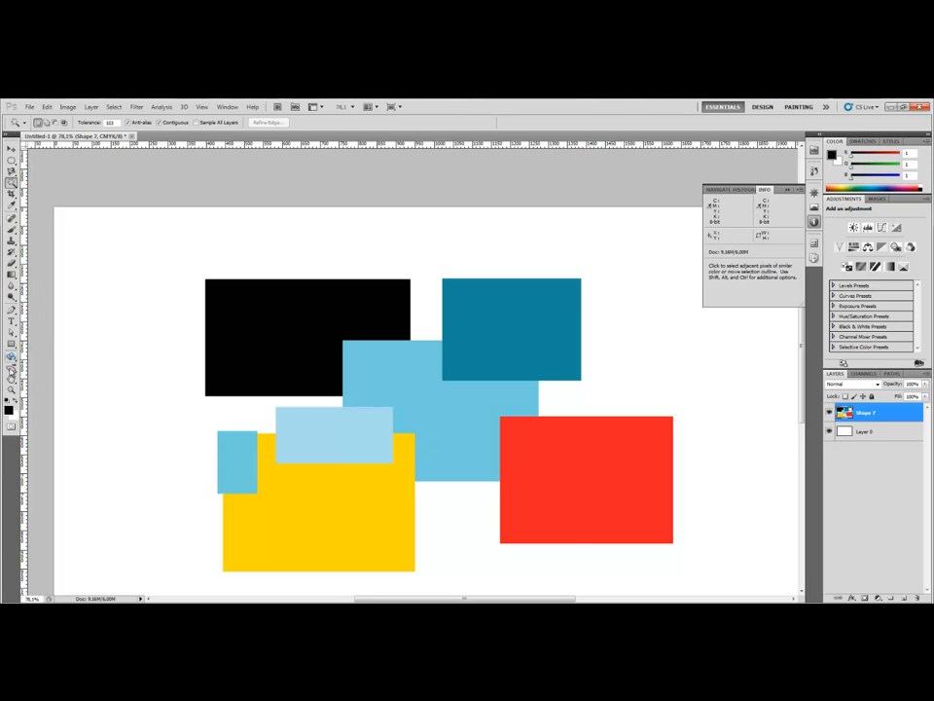
- Draw a rectangle shape beside the black rectangle and move it to overlap both the black and medium blue rectangles
click(11, 344)
drag(117, 244, 246, 335)
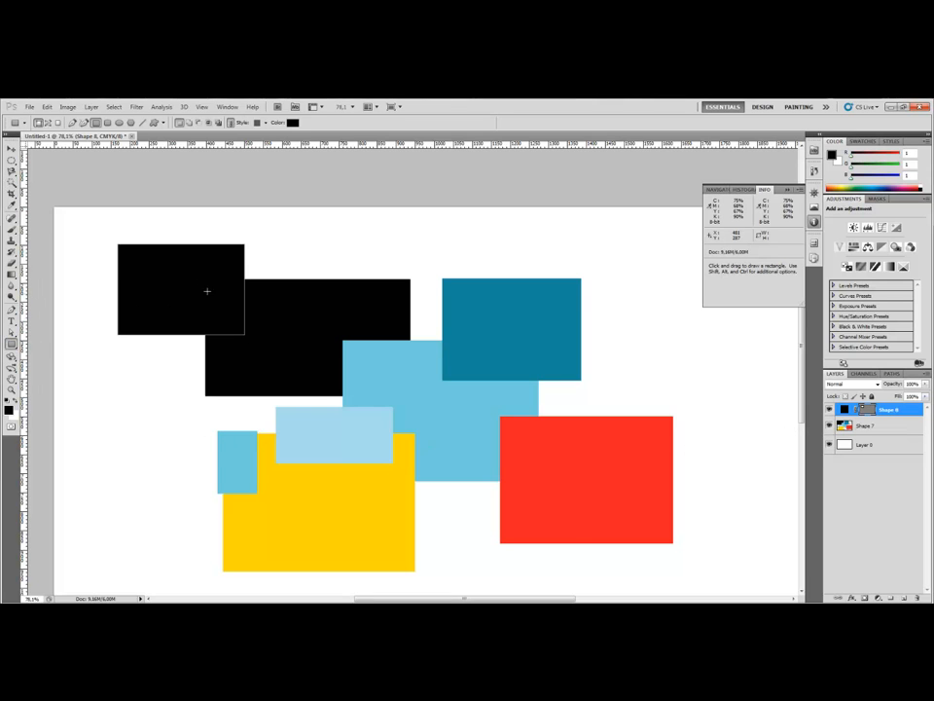
key(v)
drag(205, 287, 360, 326)
- Recolour the new Shape 8 rectangle to 6fccdd by sampling the medium blue rectangle
double_click(847, 409)
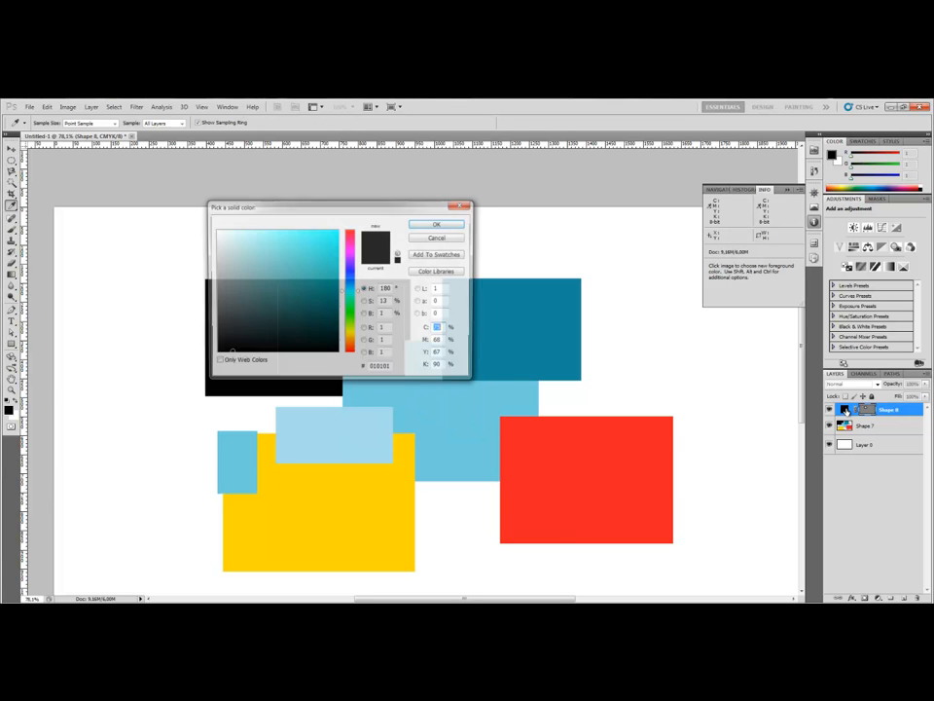
click(429, 396)
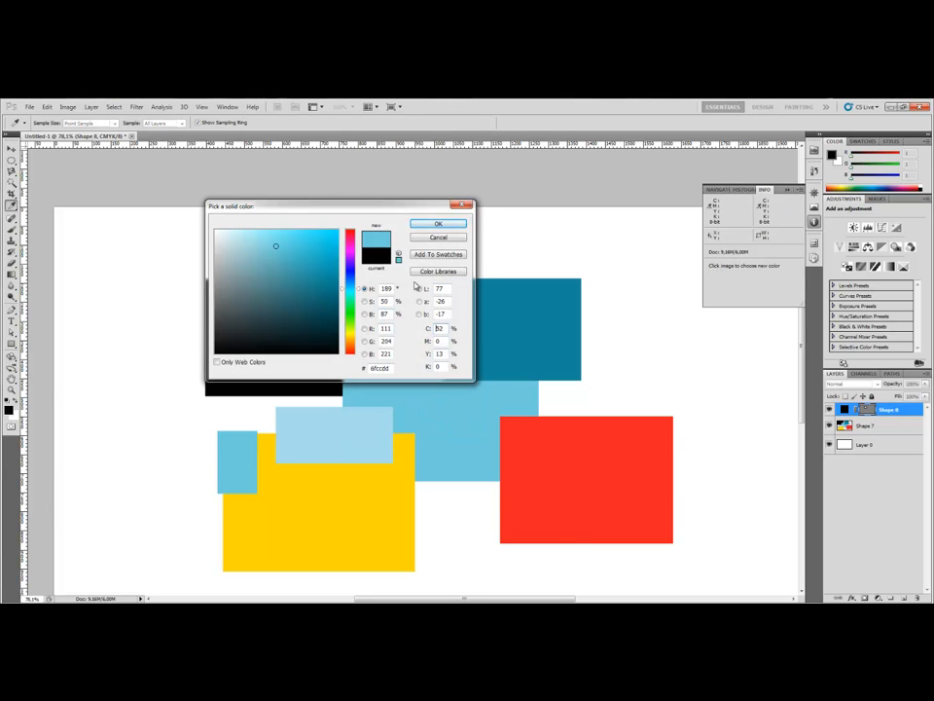
click(436, 223)
- Rasterize the Shape 8 layer
click(907, 430)
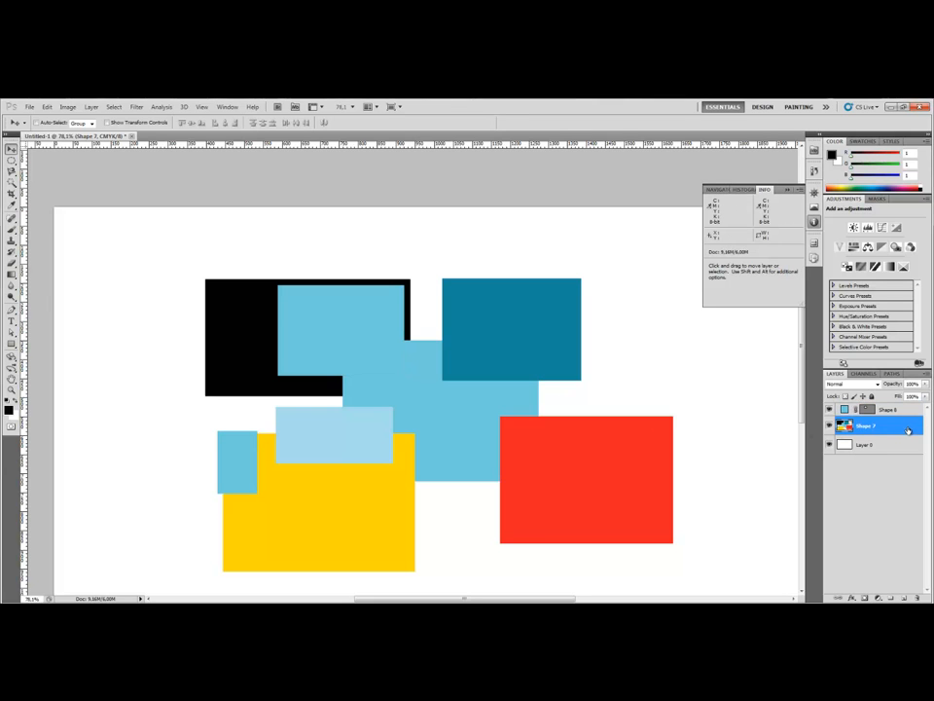
click(888, 410)
right_click(888, 410)
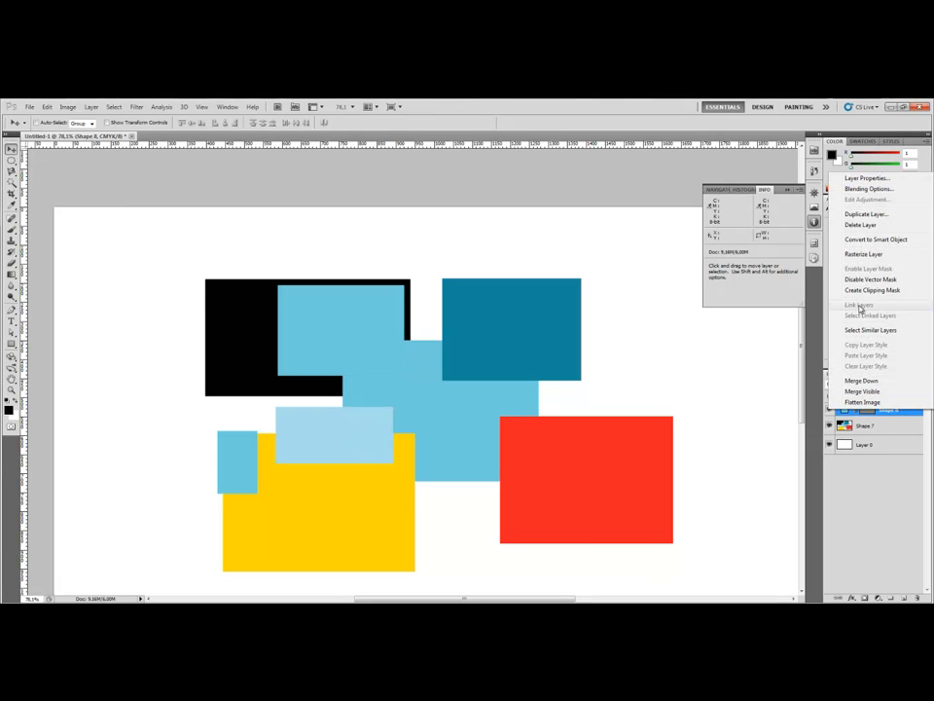
click(873, 245)
right_click(884, 410)
click(868, 256)
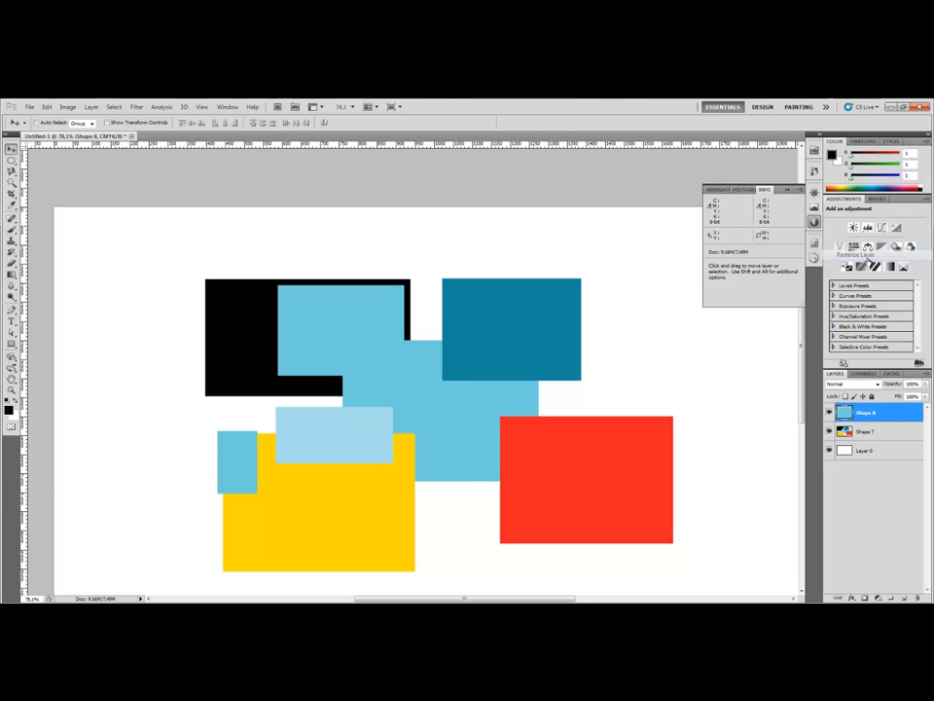
- Make Shape 7 the active layer and select its medium blue rectangle with the Magic Wand at tolerance 103
click(866, 431)
key(w)
click(454, 415)
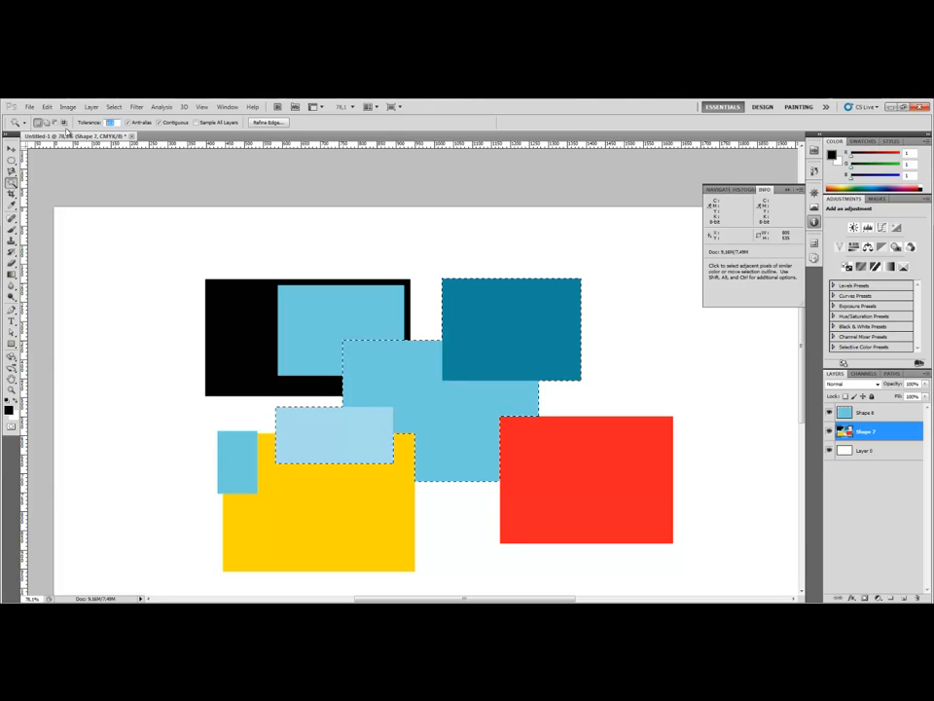
- Clear the selection, set the tolerance to 32 and reselect the medium blue rectangle on the Shape 7 layer
key(ctrl+d)
click(863, 446)
click(862, 432)
click(460, 426)
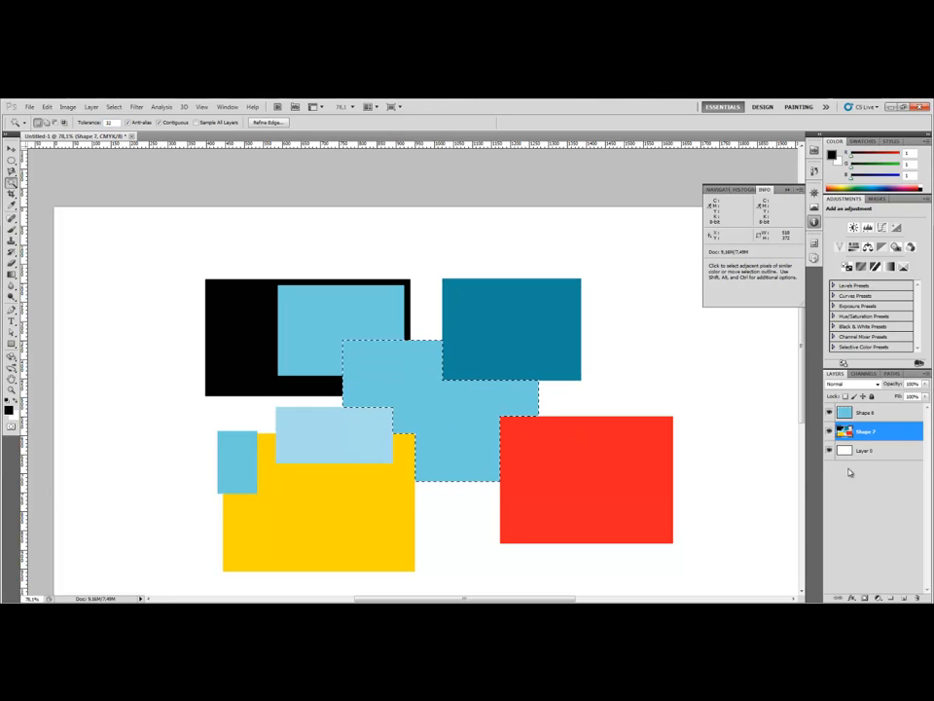
- Clear the selection and shift the Shape 8 rectangle slightly, keeping it over the black and medium blue rectangles
click(859, 413)
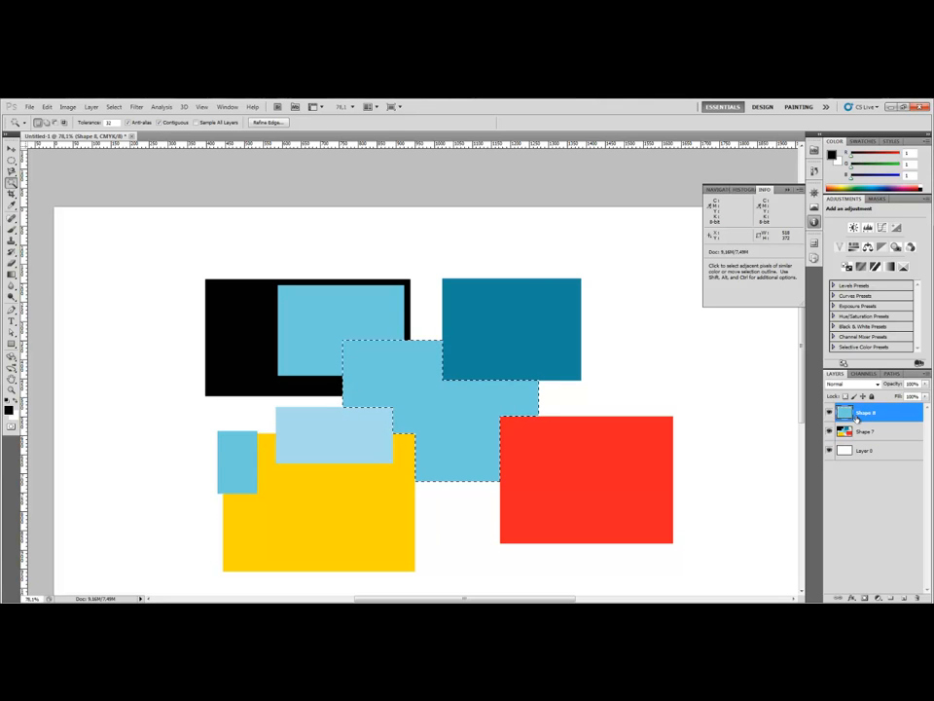
key(ctrl+d)
key(v)
drag(310, 338, 340, 366)
- Select the Shape 8 rectangle with the Magic Wand, extend the selection to the adjoining medium blue rectangle with Sample All Layers on, and deselect
key(w)
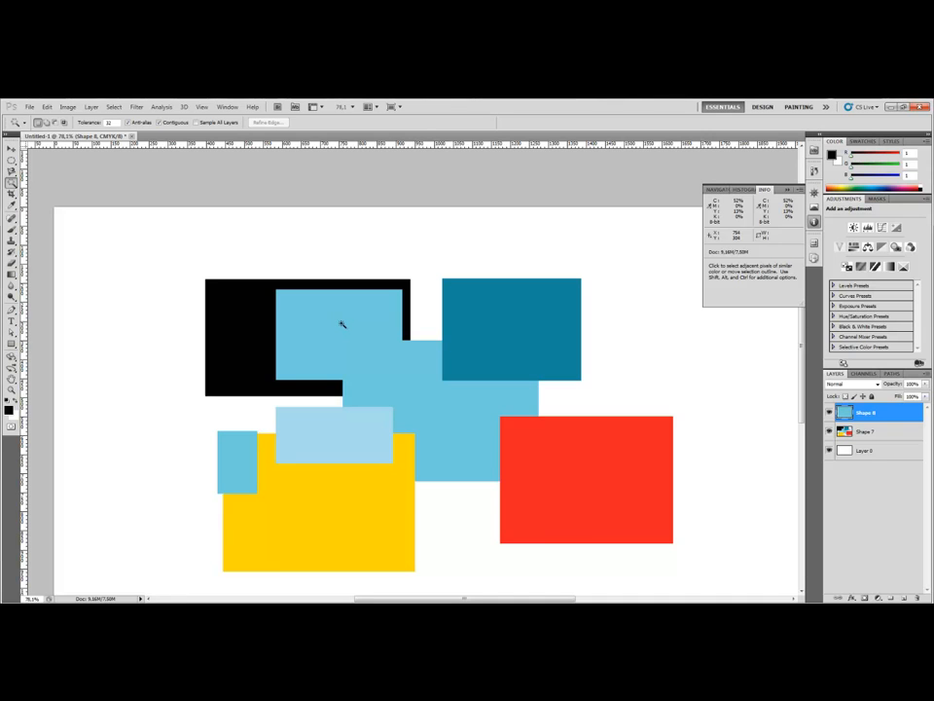
click(337, 315)
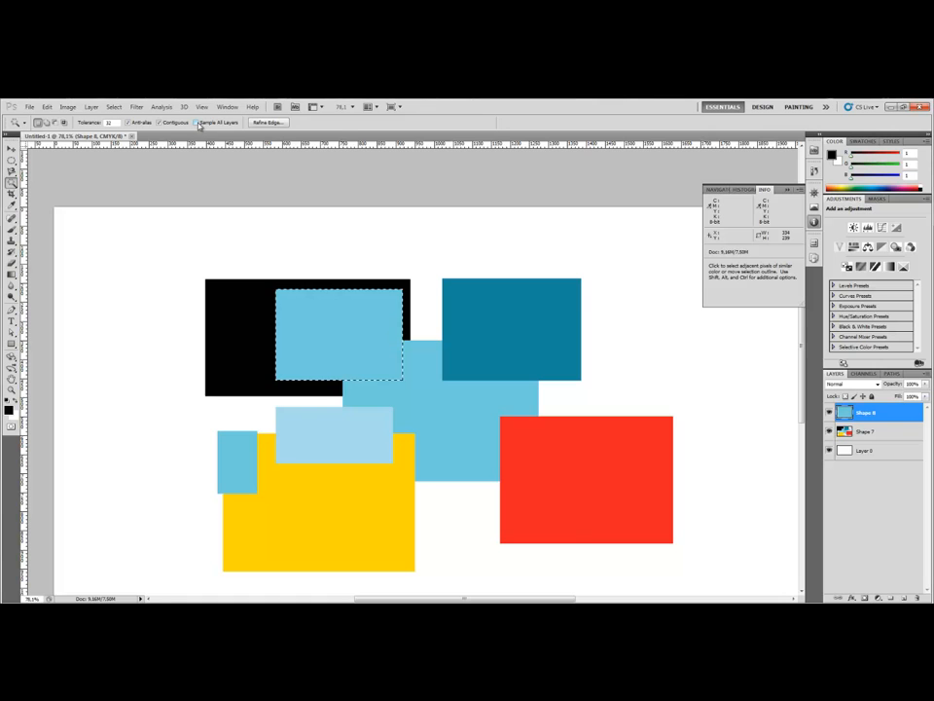
shift+click(415, 404)
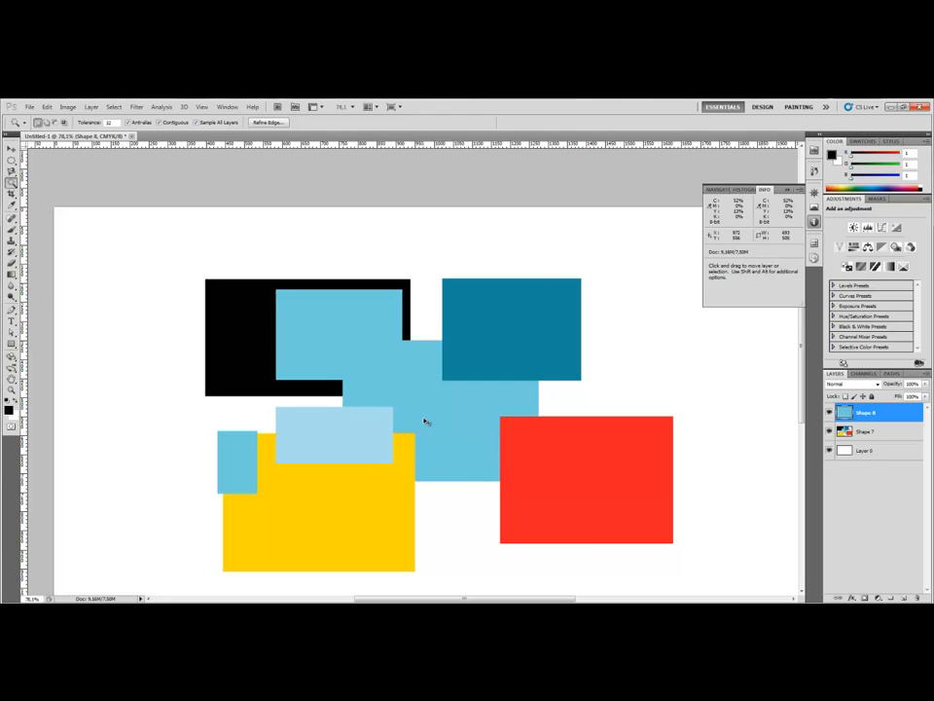
key(ctrl+d)
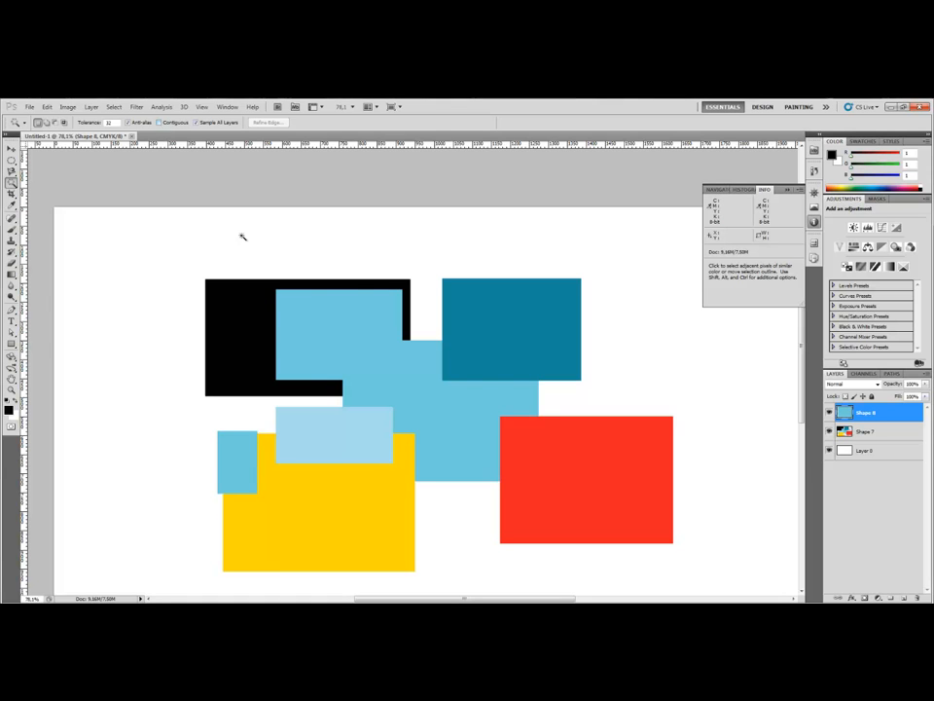
- With Contiguous off and Sample All Layers on, select every medium blue area across the layers at tolerance 32, and clear the selection
click(328, 338)
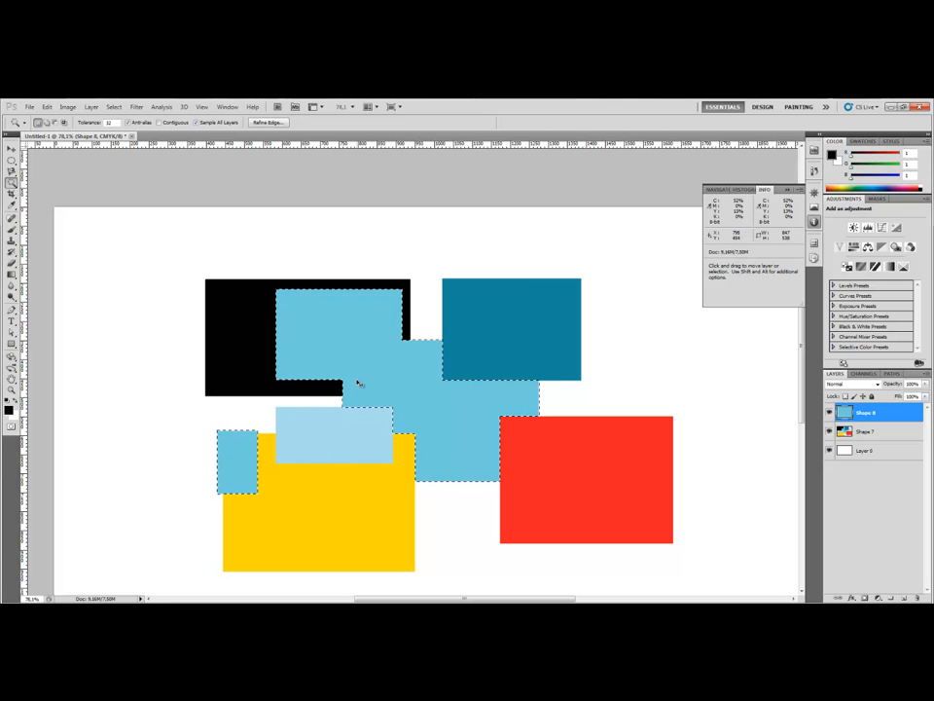
key(ctrl+d)
drag(117, 124, 93, 123)
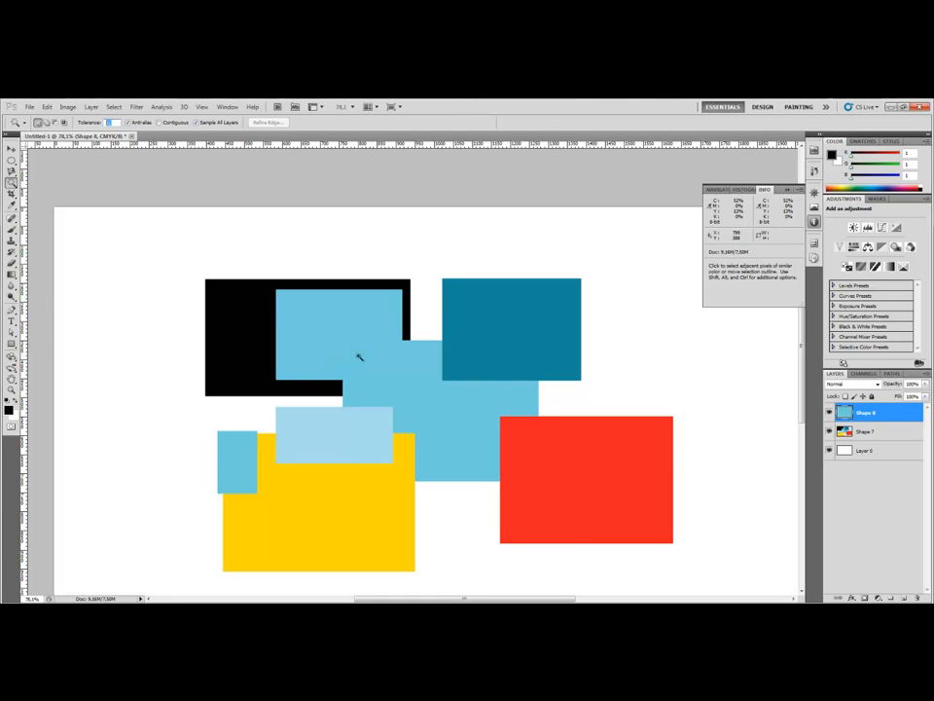
click(359, 357)
key(ctrl+d)
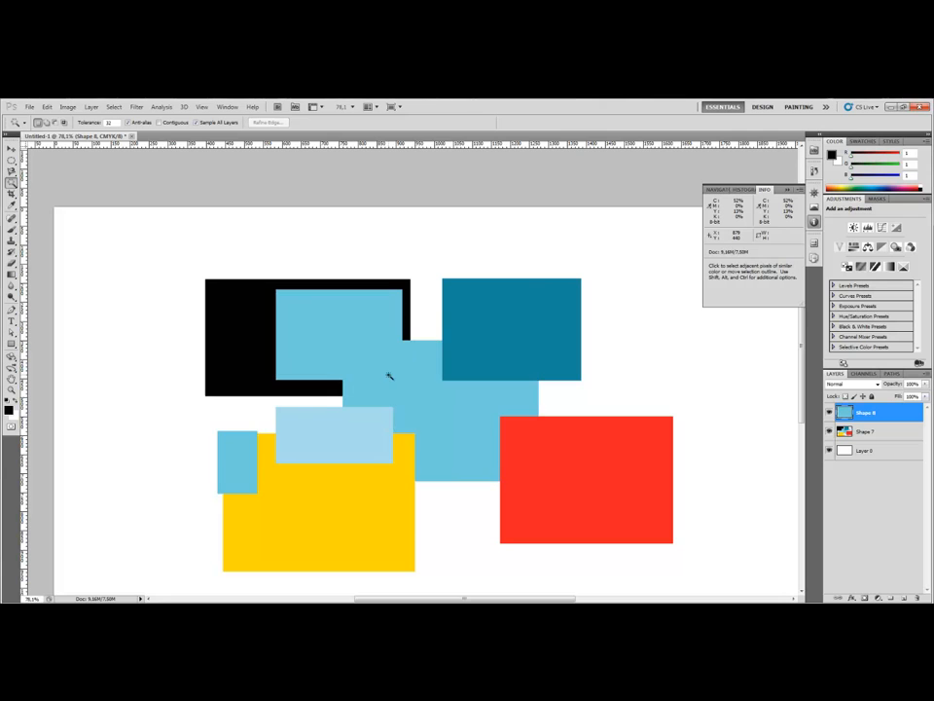